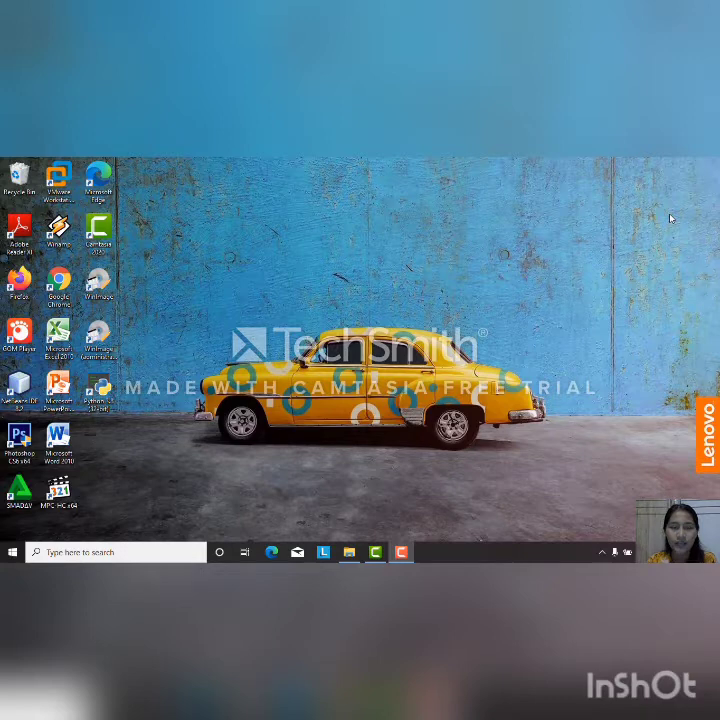
Step: Open the Index file from the Cisco IT Essentials Virtual Desktop folder in Internet Explorer and skip the welcome tutorial
click(349, 553)
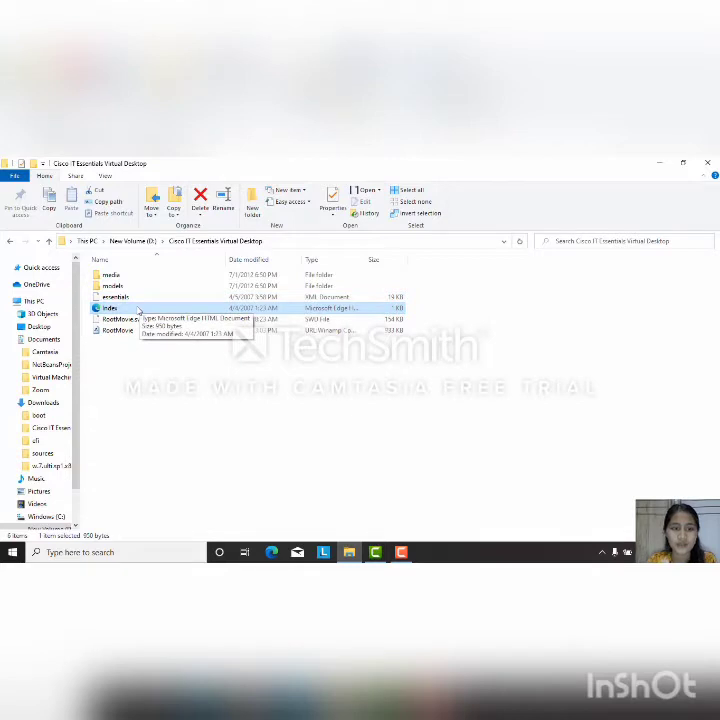
right_click(139, 311)
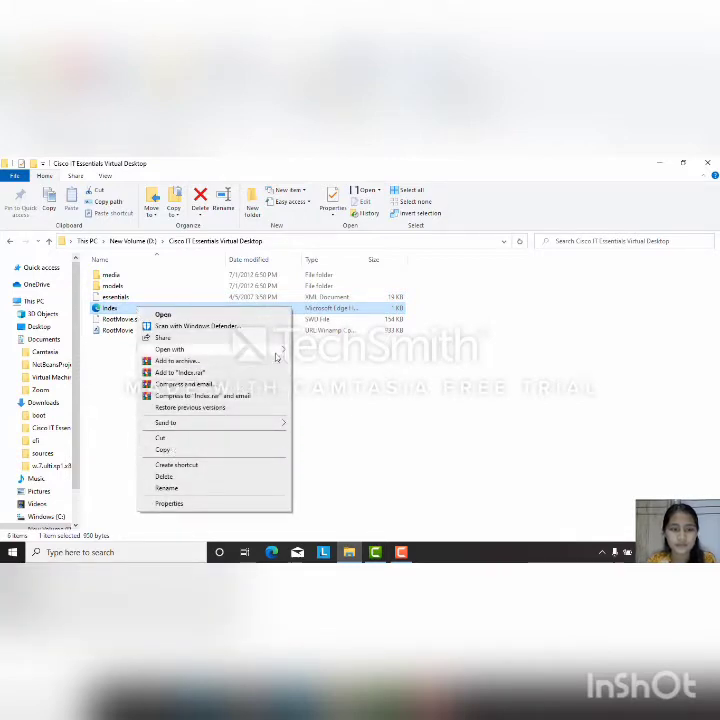
mouse_move(276, 357)
click(324, 379)
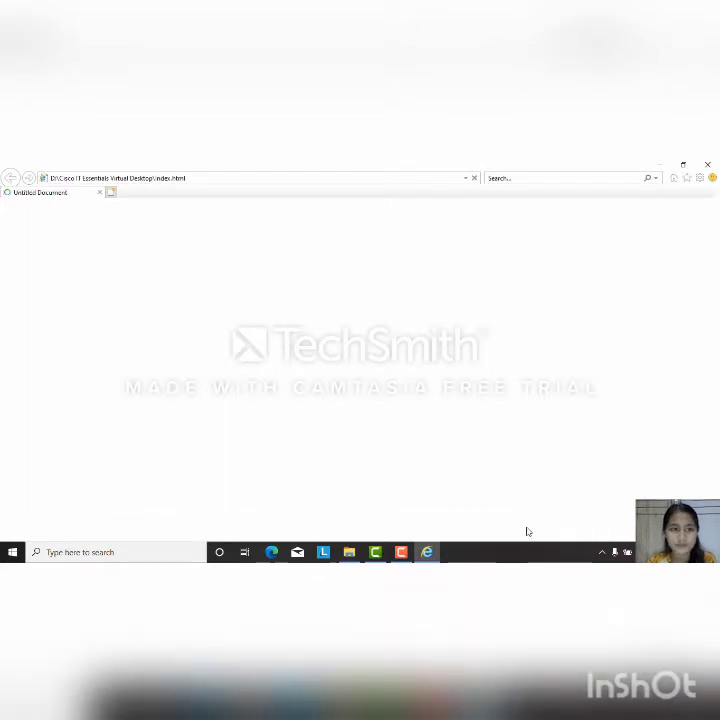
click(528, 531)
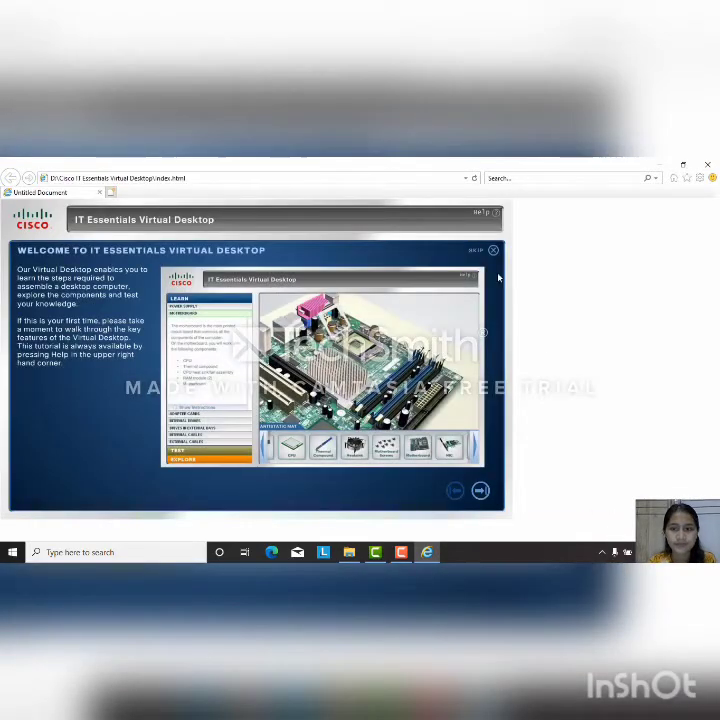
click(493, 251)
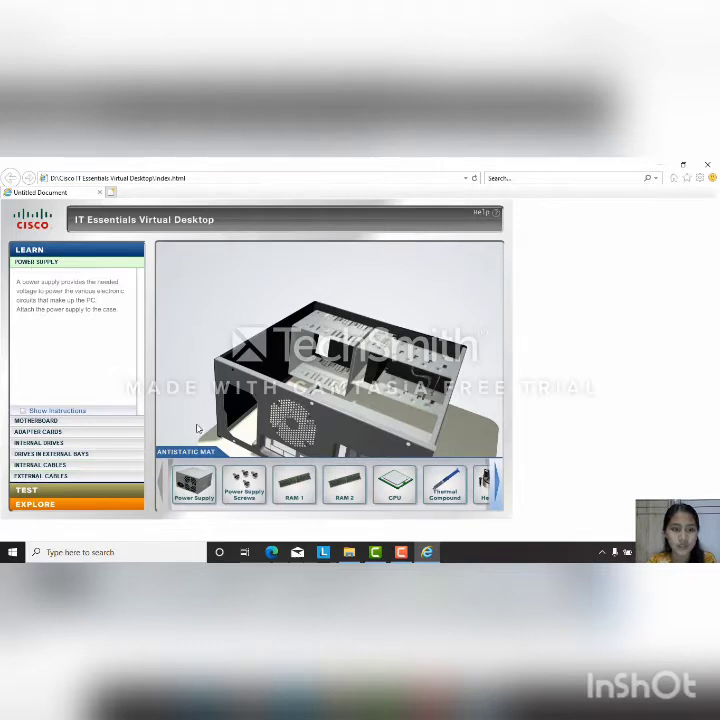
Step: Place the power supply in the case, rotated to fit its bay, and fasten it with the power supply screws
drag(192, 480, 298, 367)
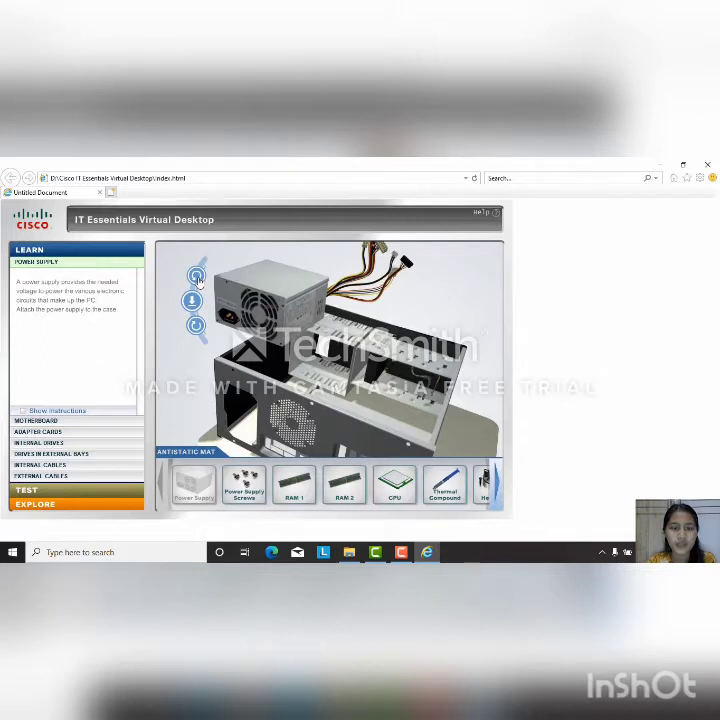
click(198, 282)
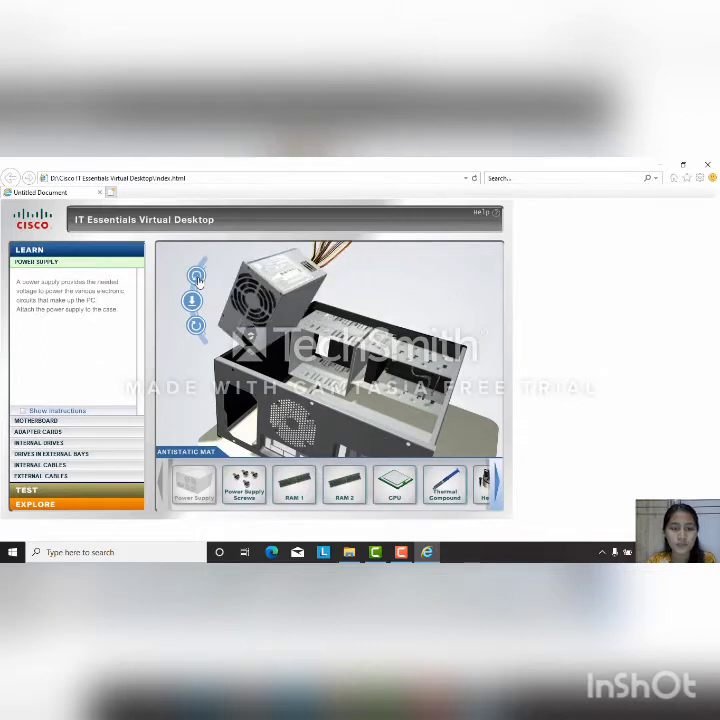
click(197, 326)
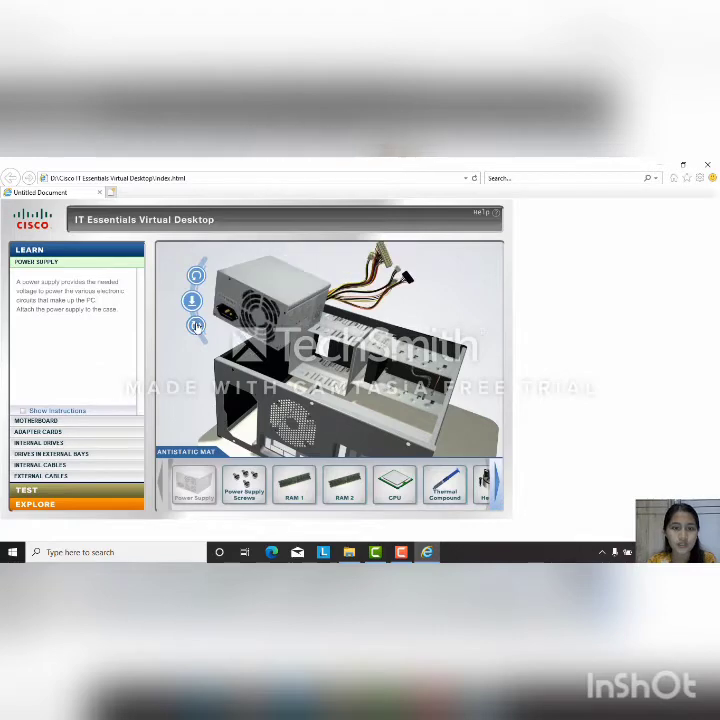
click(197, 275)
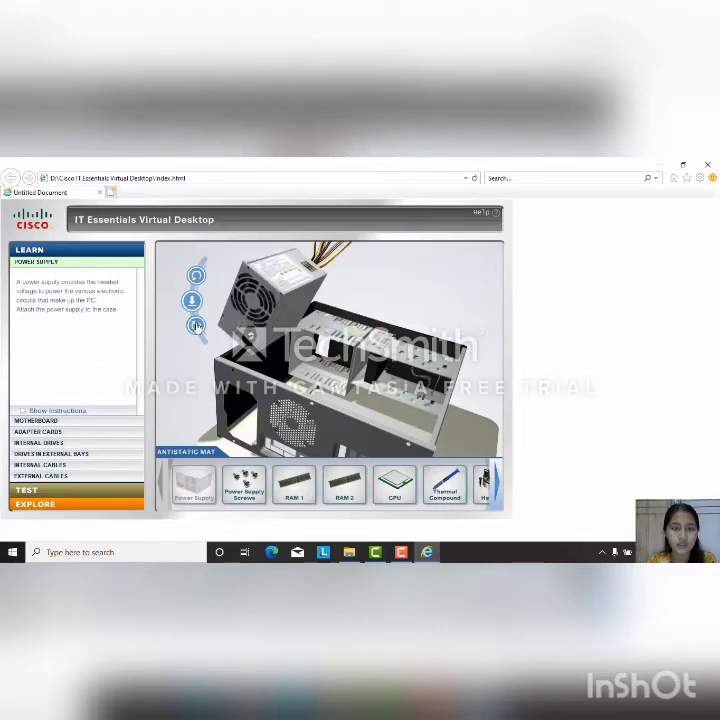
click(197, 275)
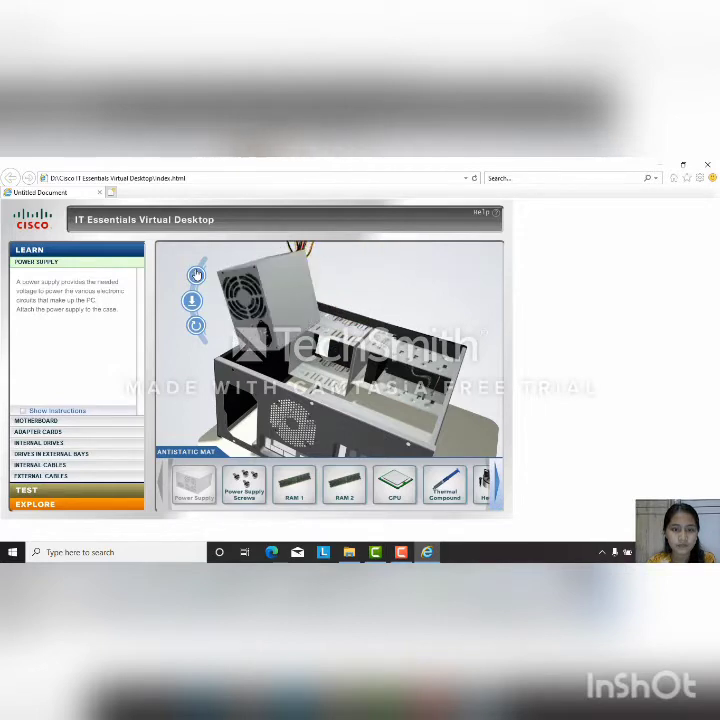
click(195, 300)
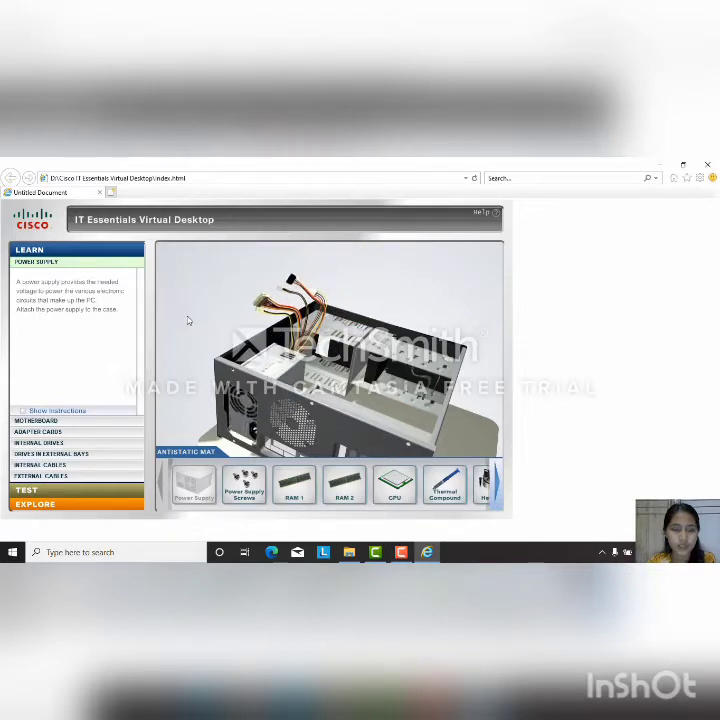
drag(239, 482, 269, 461)
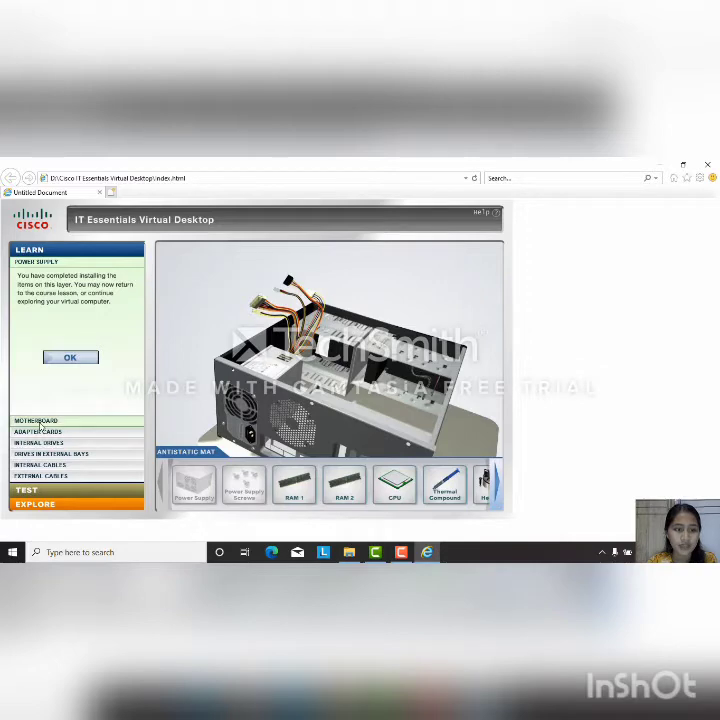
Step: Go to the Motherboard layer and install RAM 1 in its highlighted slot, rotated to fit and secured with both latches
click(38, 420)
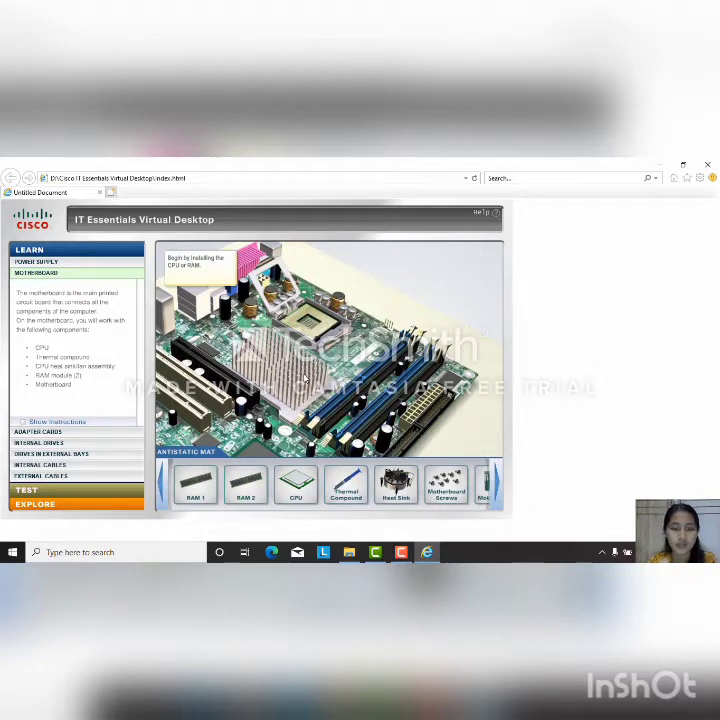
mouse_move(300, 481)
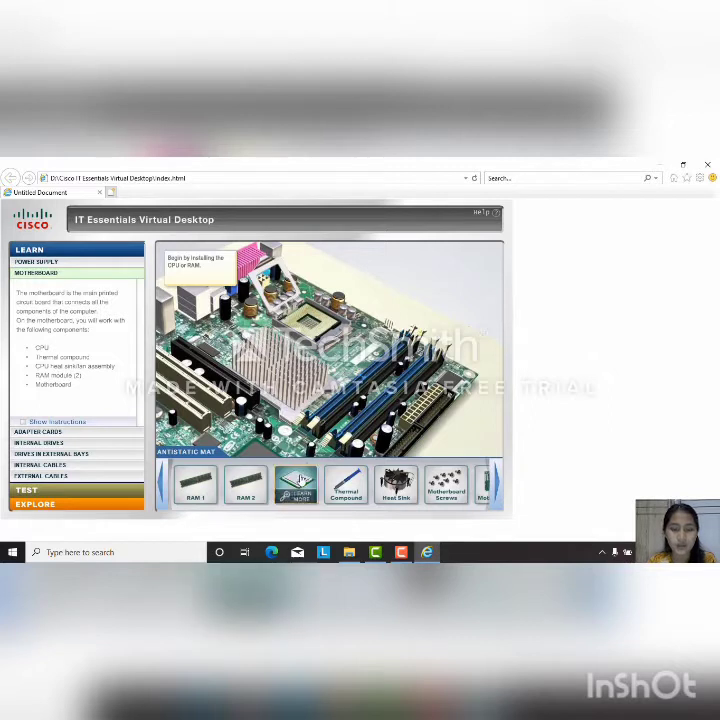
mouse_move(261, 487)
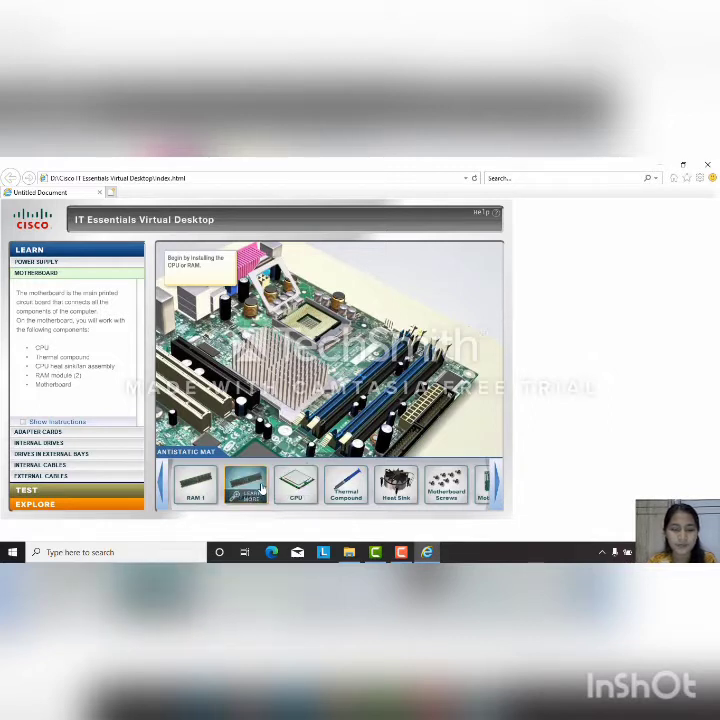
mouse_move(196, 487)
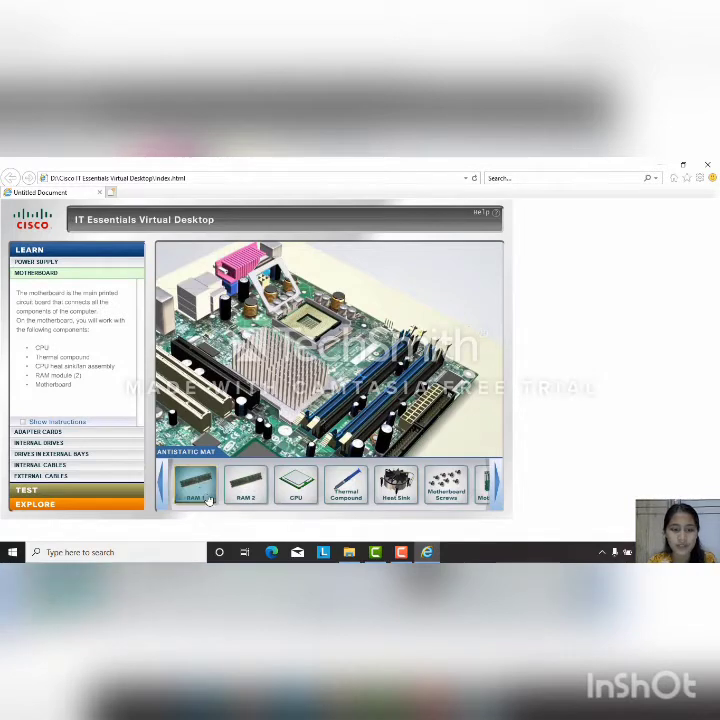
click(196, 487)
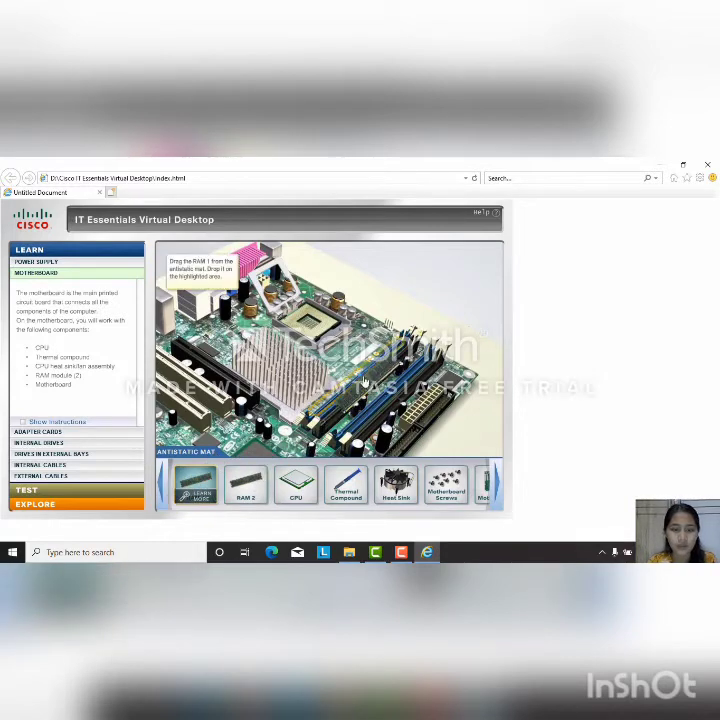
drag(196, 487, 349, 381)
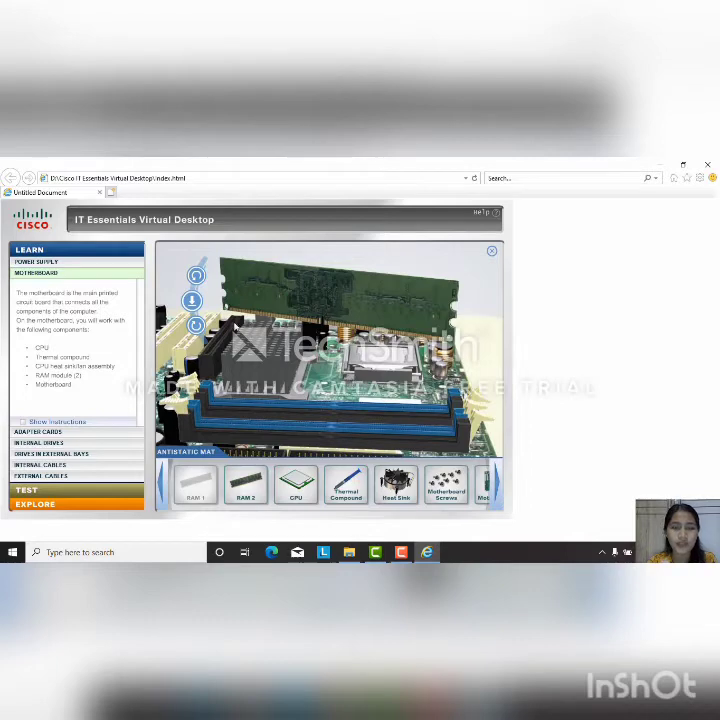
click(196, 277)
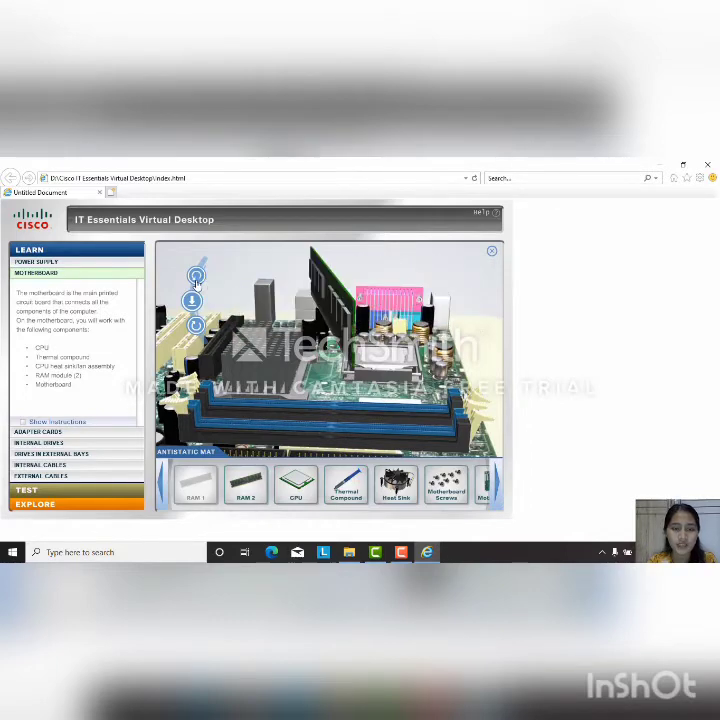
click(196, 279)
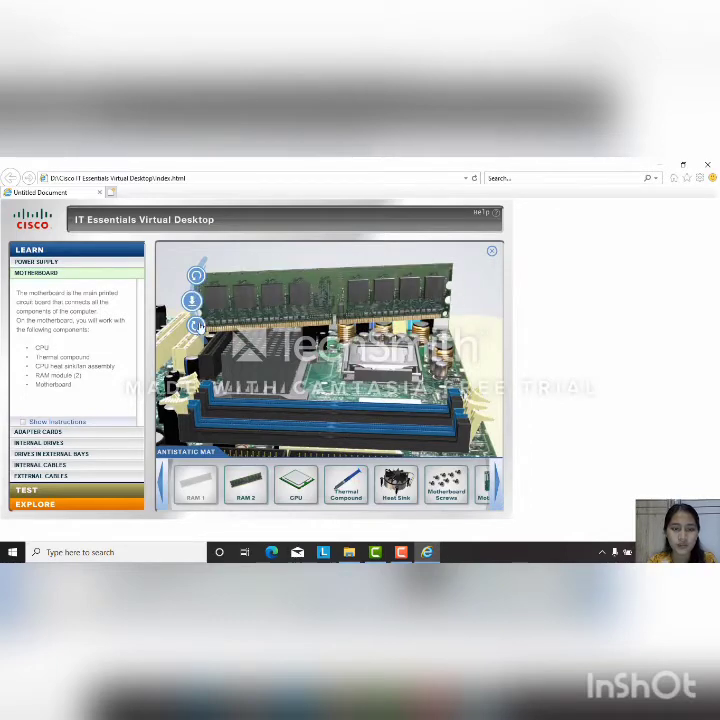
click(198, 325)
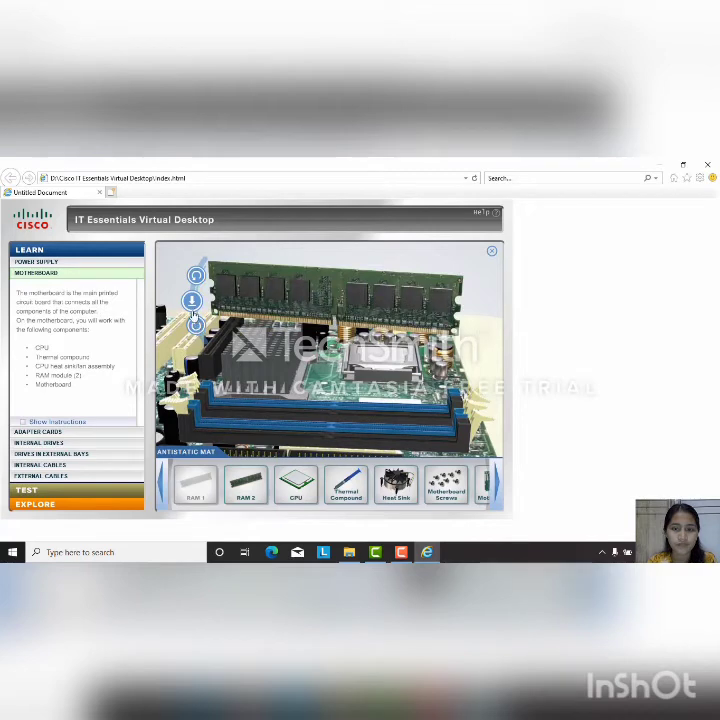
click(192, 304)
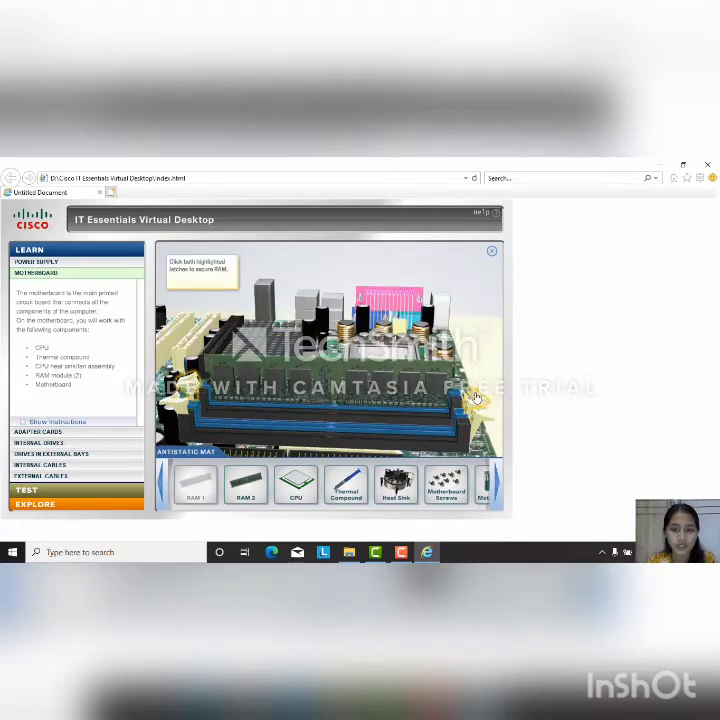
click(489, 391)
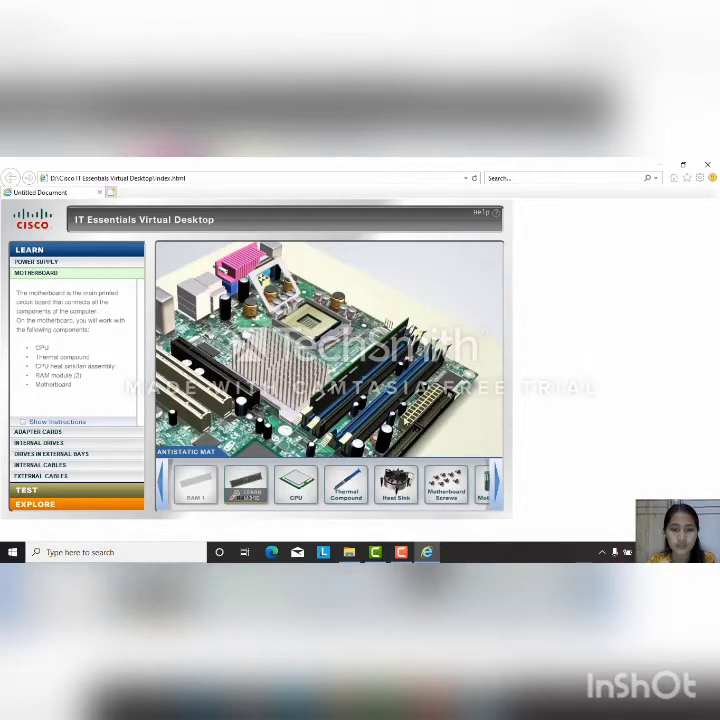
Step: Install RAM 2 in its highlighted motherboard slot, oriented to fit and secured with both latches
click(238, 481)
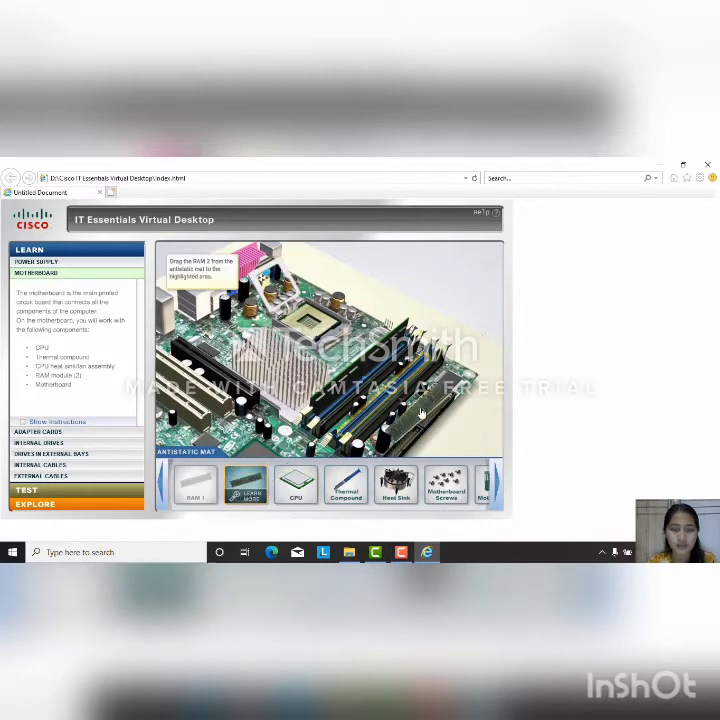
drag(240, 483, 390, 398)
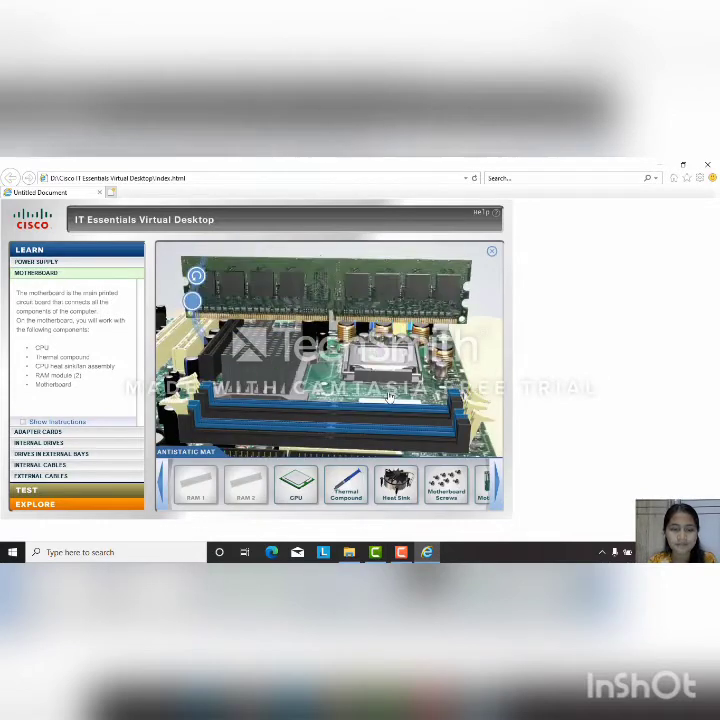
click(197, 277)
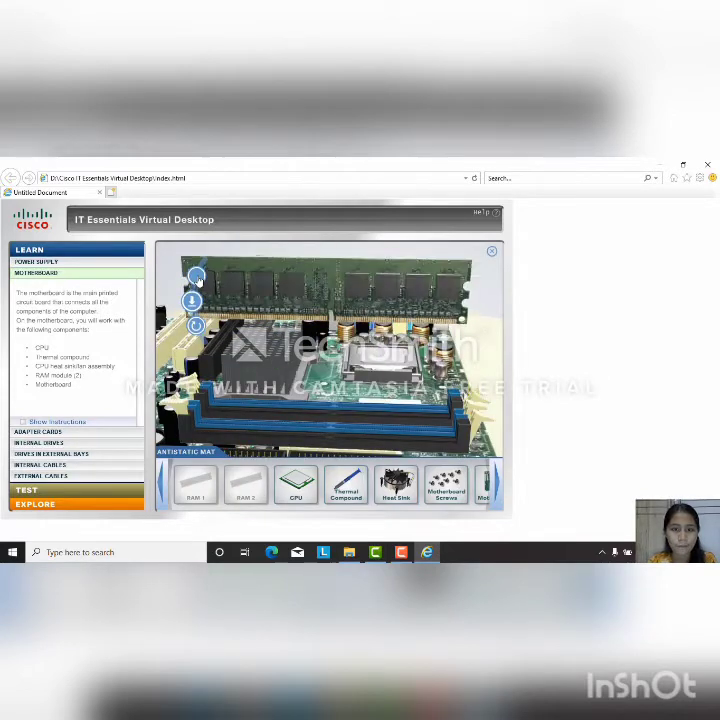
click(192, 302)
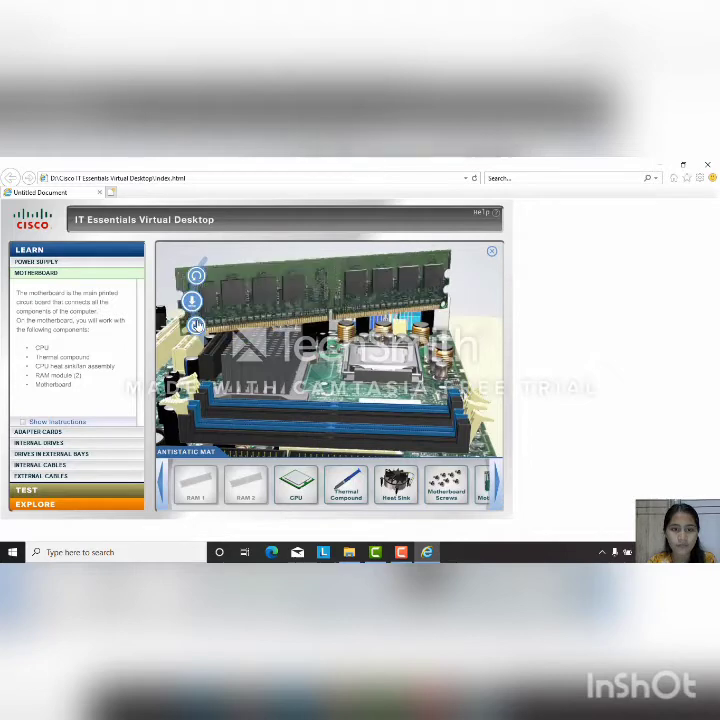
click(197, 326)
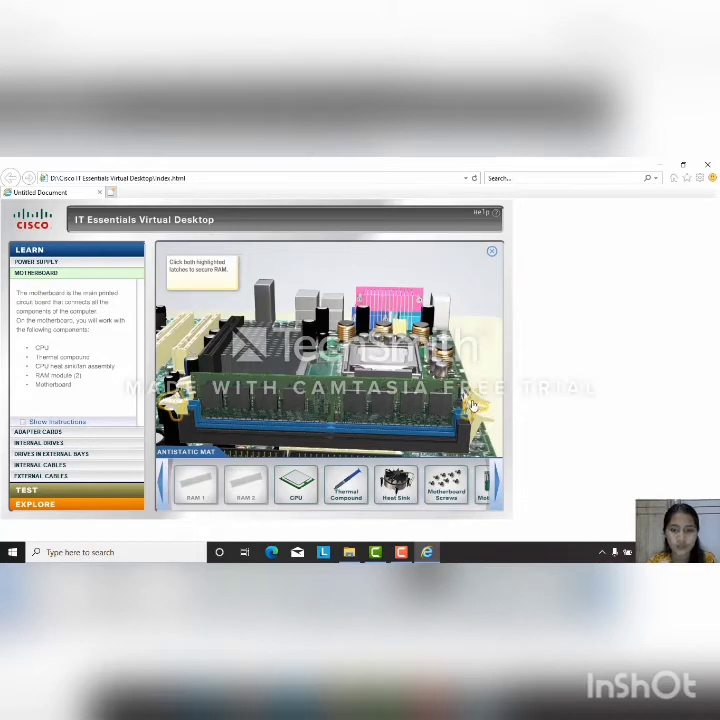
click(474, 405)
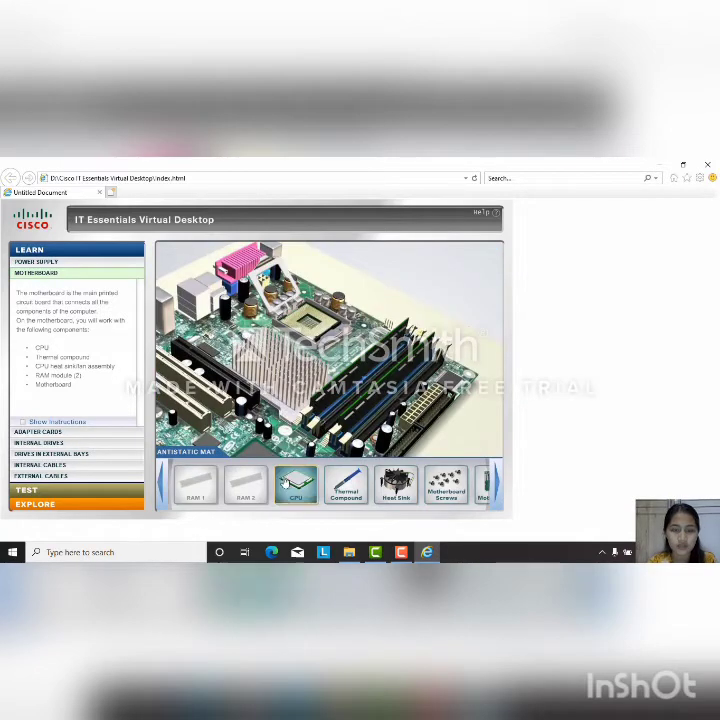
Step: Place the CPU over its motherboard socket and rotate it until its orientation matches the socket
drag(297, 482, 374, 340)
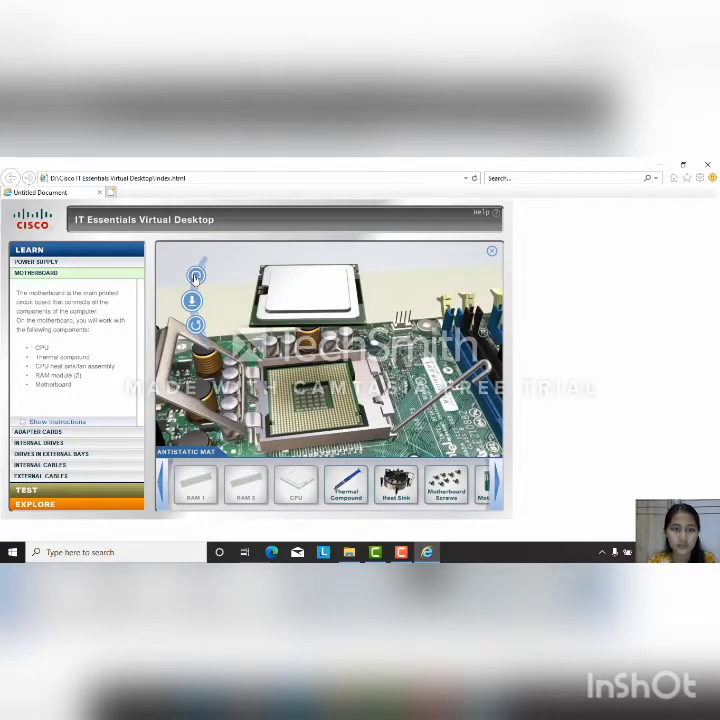
click(196, 276)
click(196, 276)
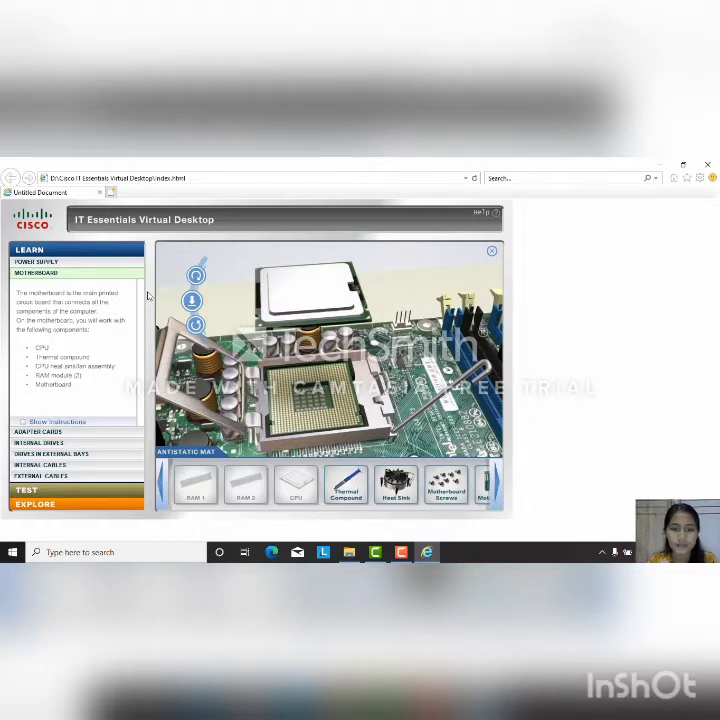
click(197, 325)
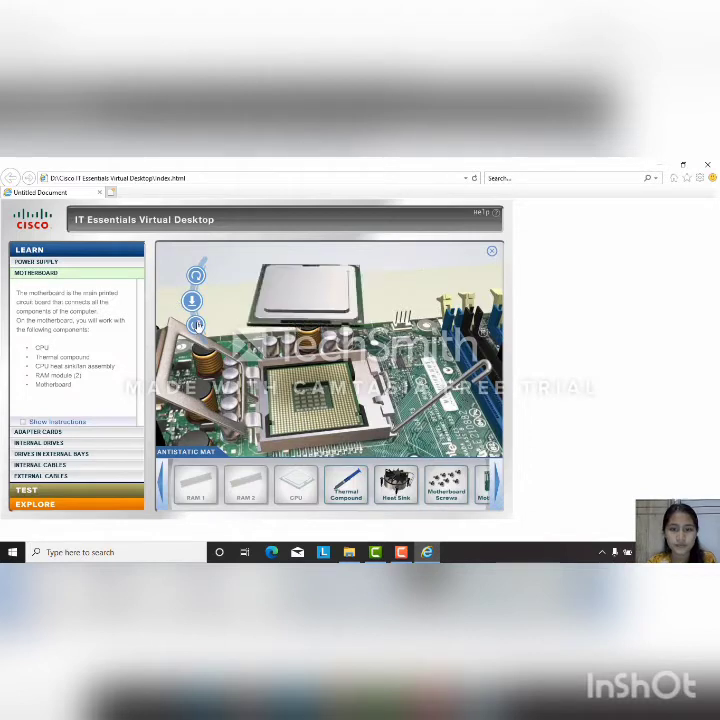
click(197, 325)
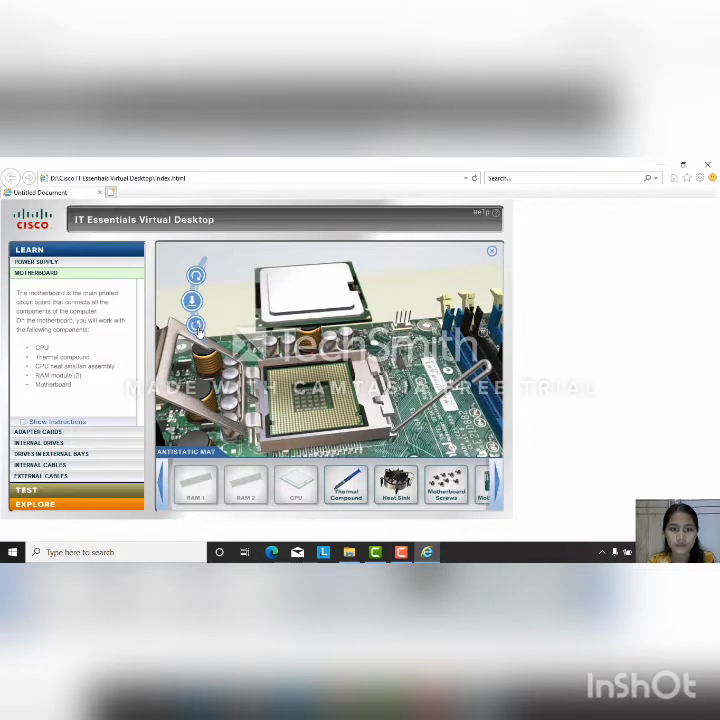
click(197, 326)
click(197, 328)
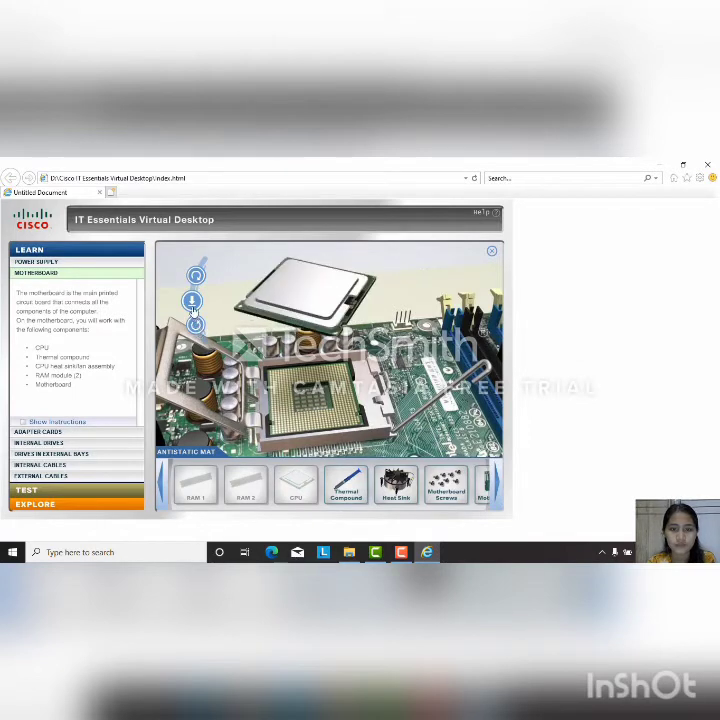
click(194, 322)
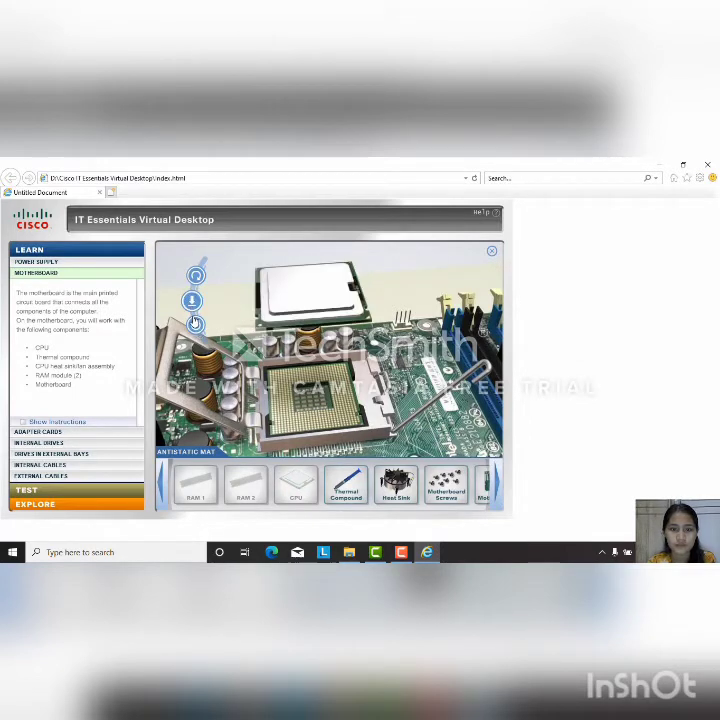
click(192, 301)
click(196, 275)
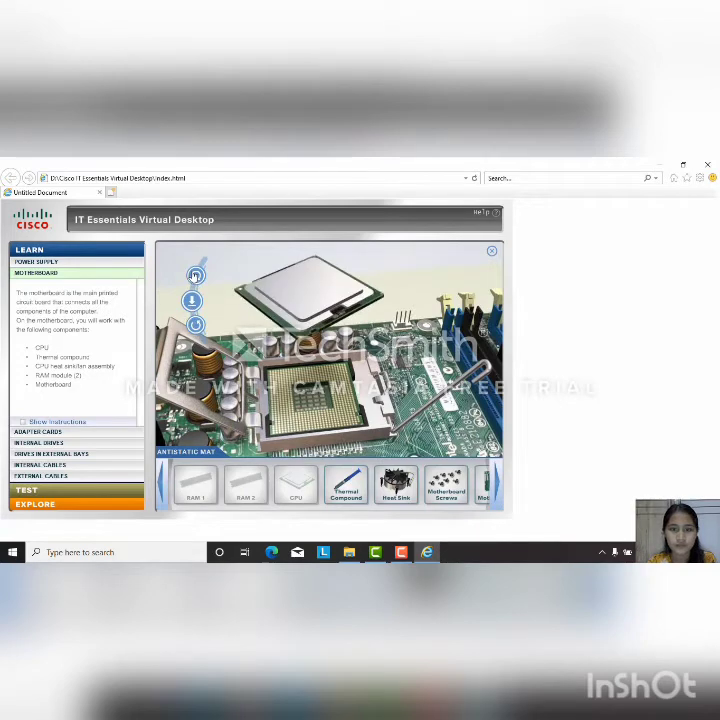
click(196, 275)
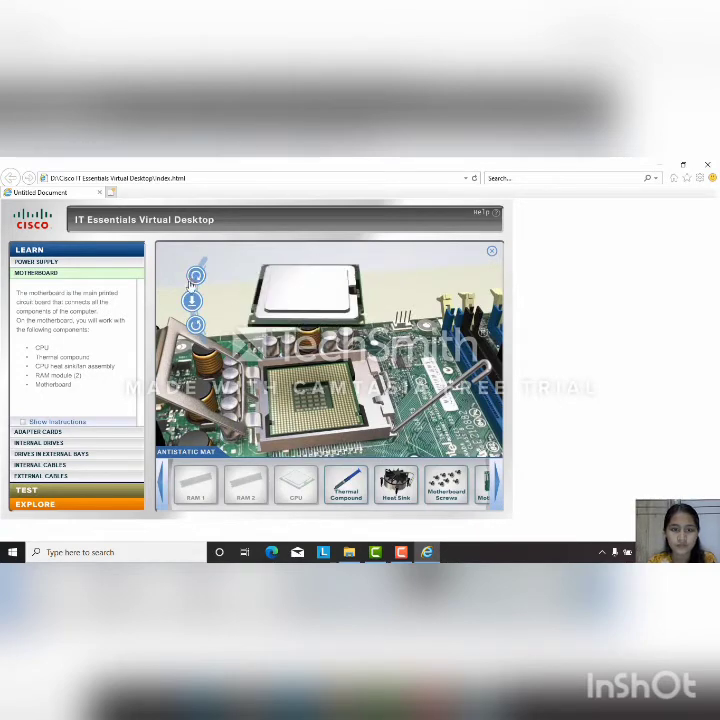
Step: Lower the CPU into its socket, close the load plate over it and lock it with the lever
click(192, 301)
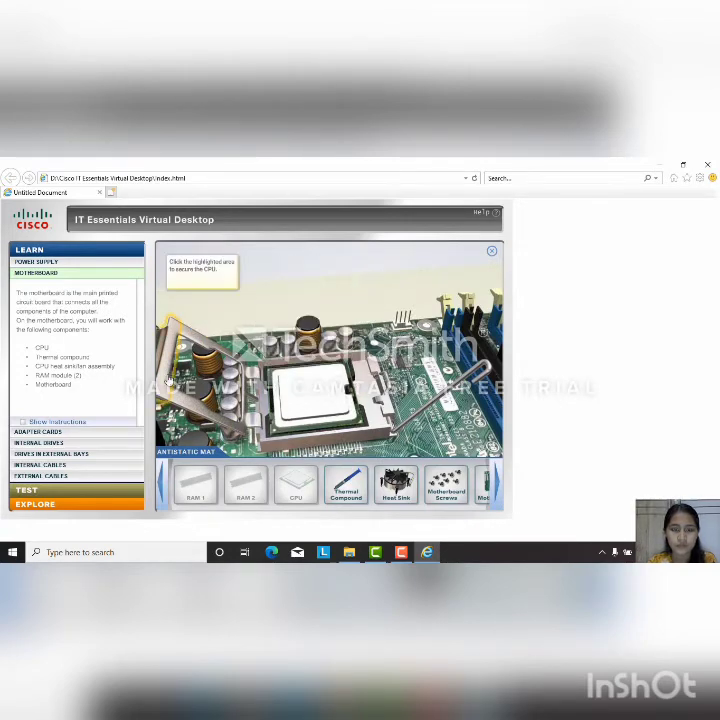
click(190, 306)
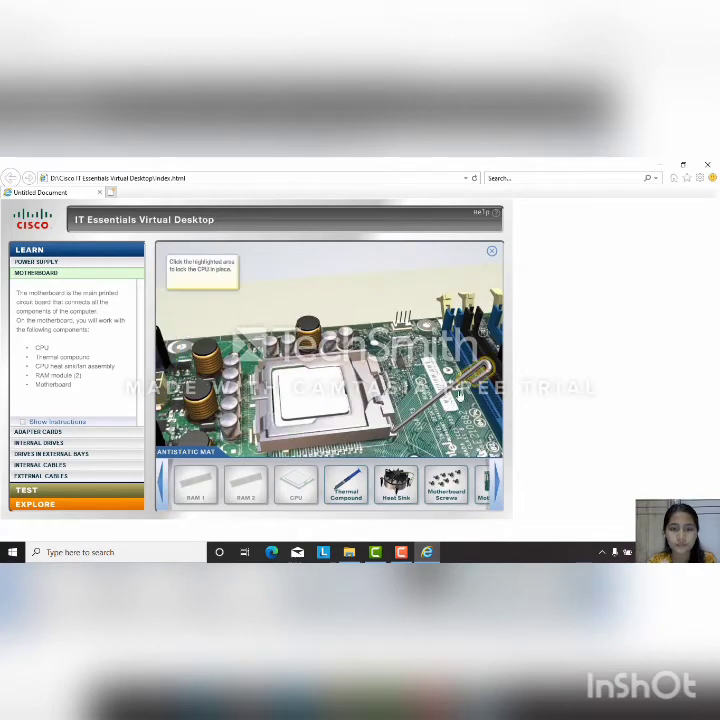
click(479, 384)
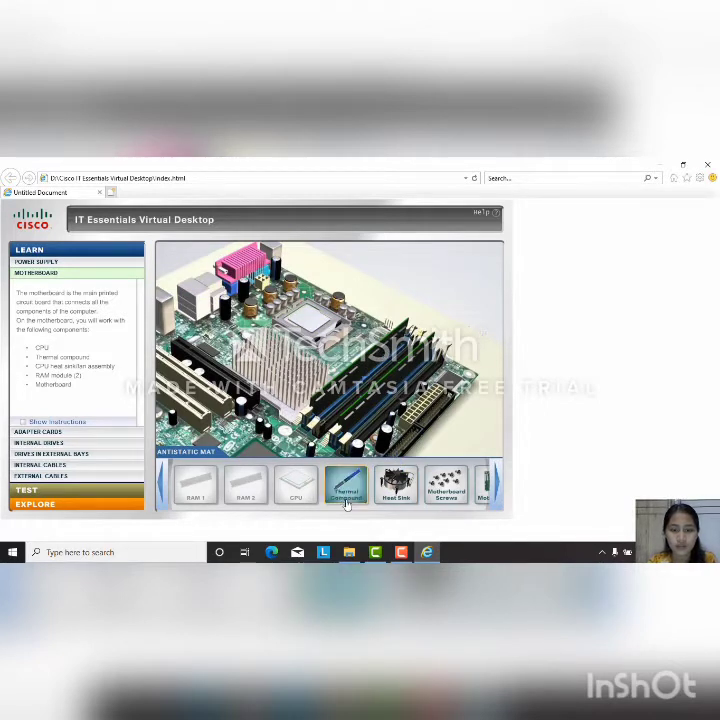
Step: Apply thermal compound to the CPU, then mount the heat sink on it, fasten it and connect its fan cable
drag(345, 503, 310, 320)
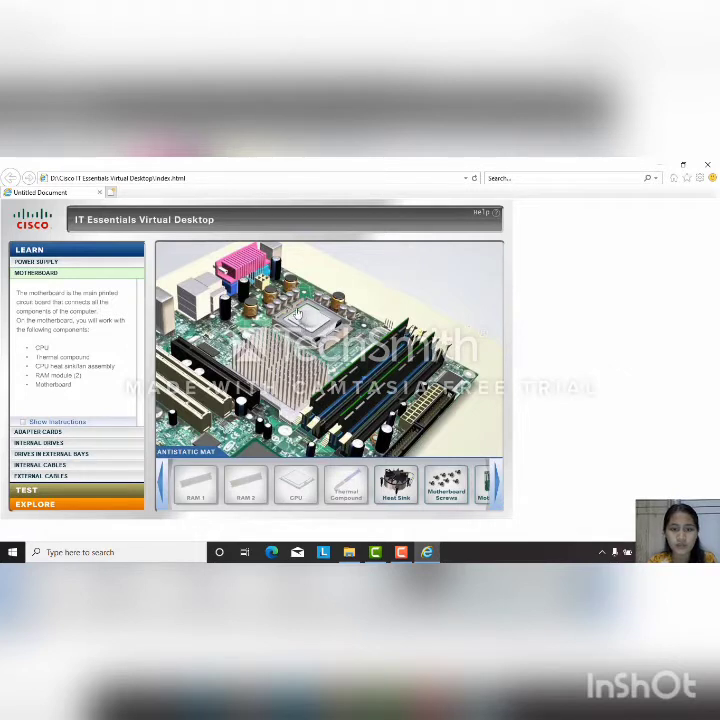
drag(390, 470, 300, 311)
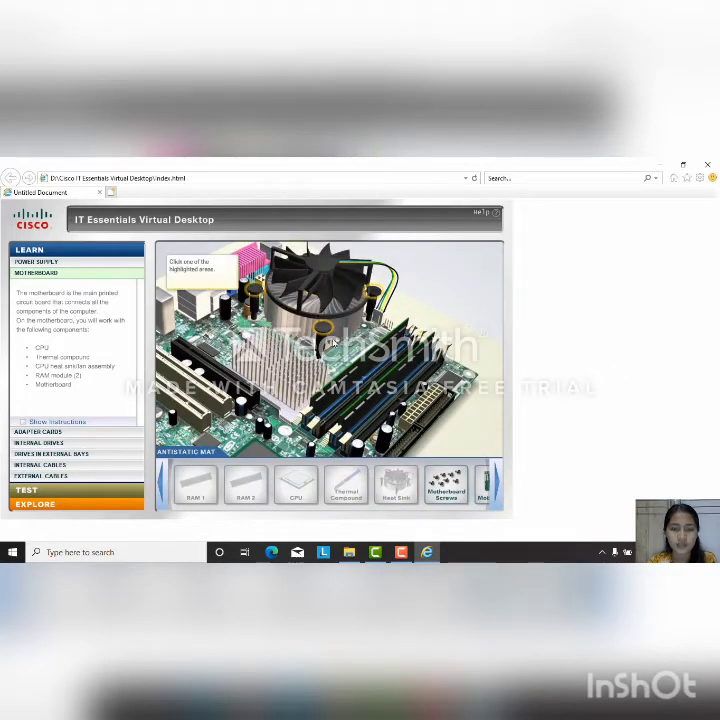
click(323, 330)
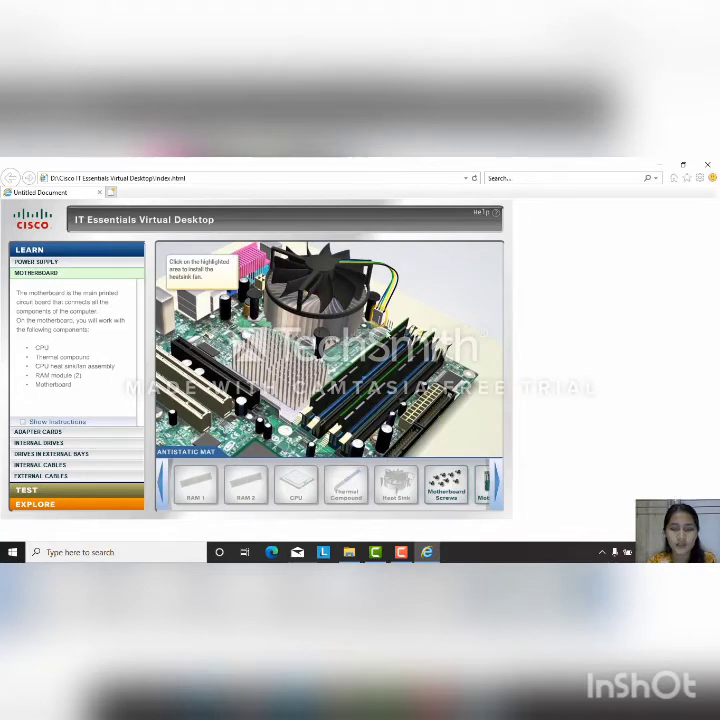
click(385, 300)
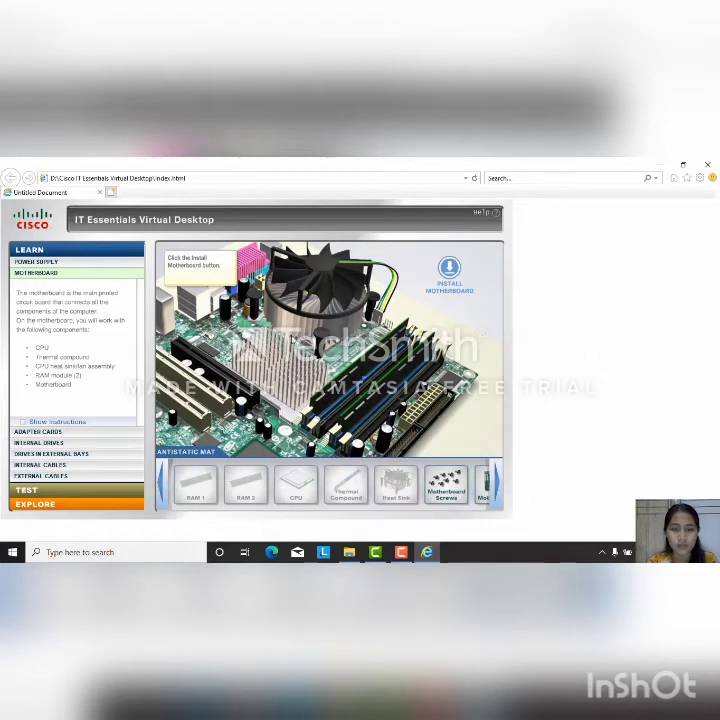
Step: Install the assembled motherboard in the case, rotated to fit, and fasten it with the motherboard screws
click(450, 271)
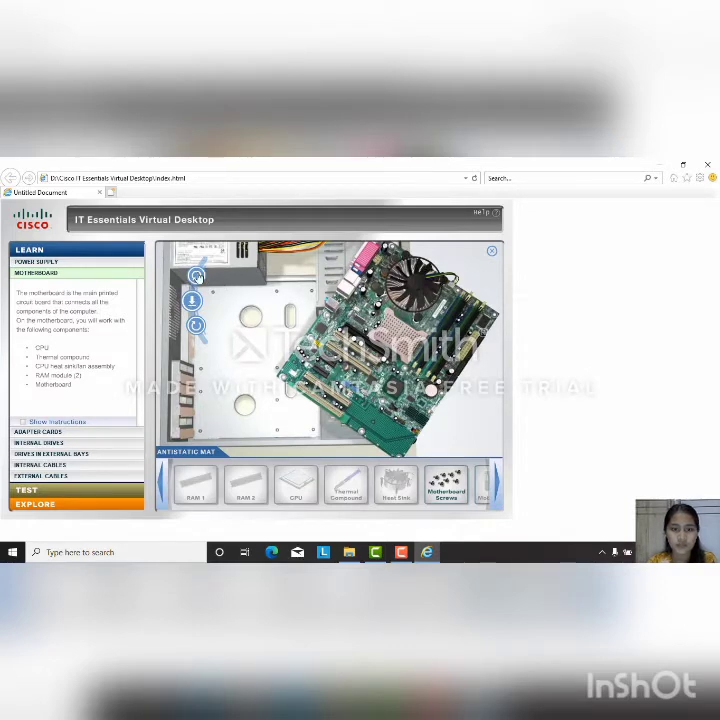
click(193, 300)
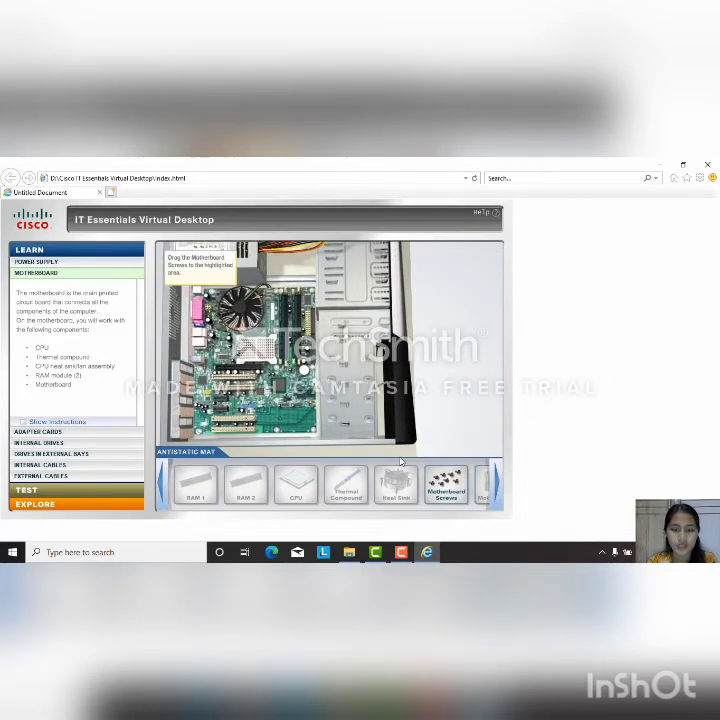
drag(450, 483, 246, 369)
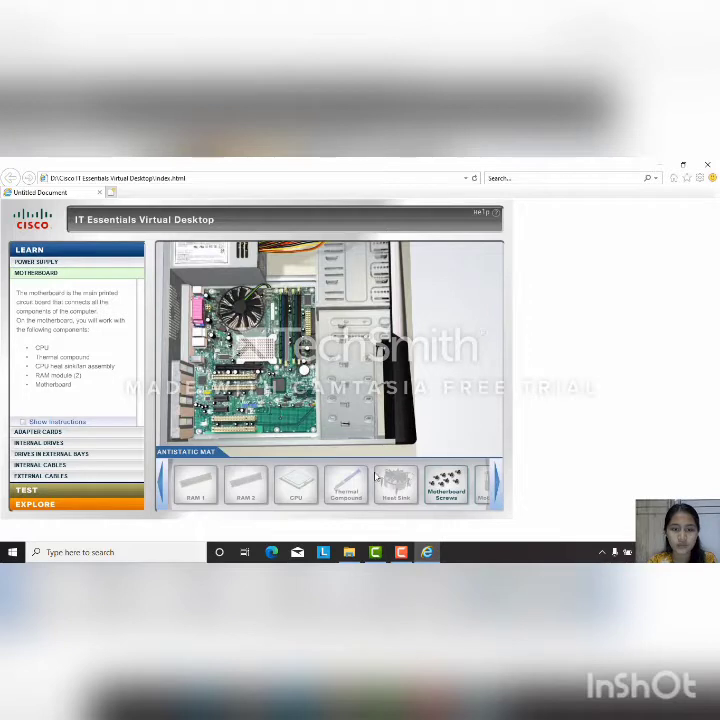
drag(455, 484, 291, 442)
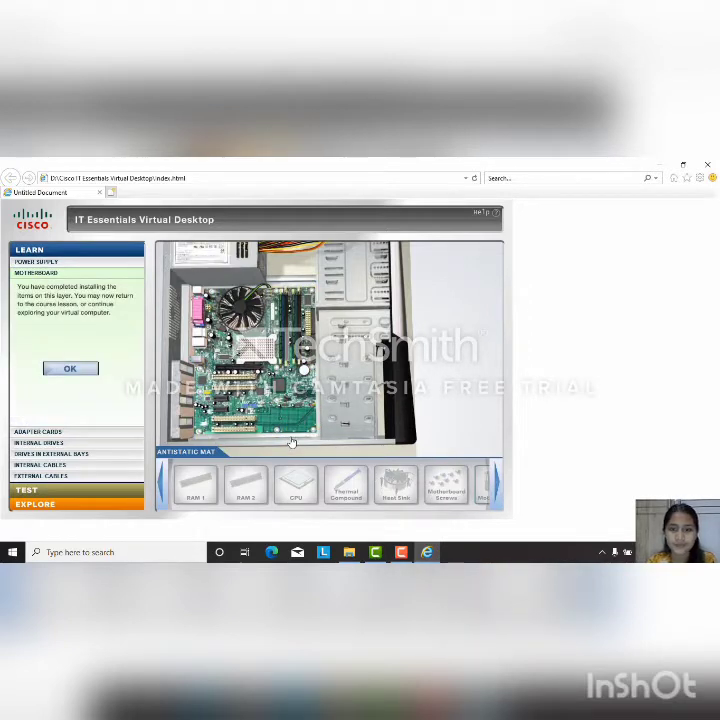
Step: Go to the Adapter Cards layer and install the NIC in its highlighted slot, secured with the NIC screw
click(42, 432)
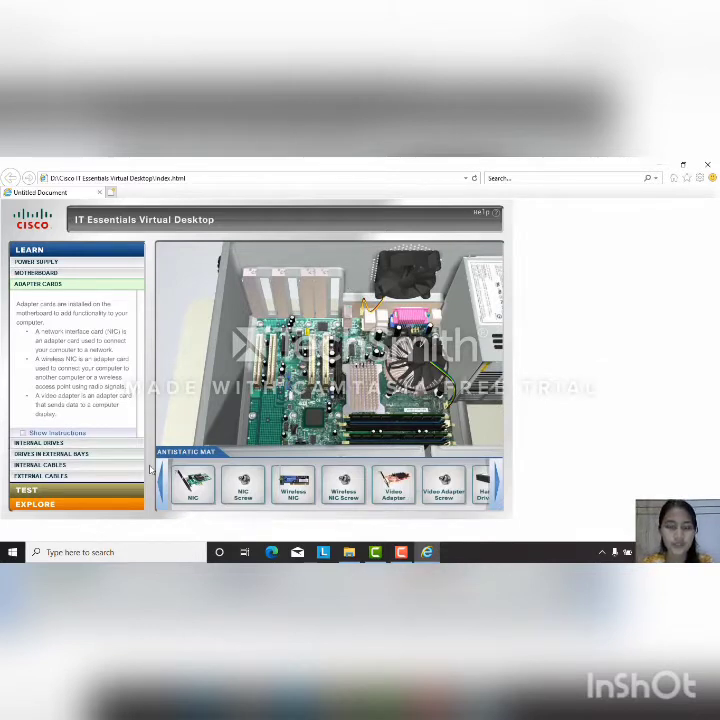
drag(183, 483, 317, 326)
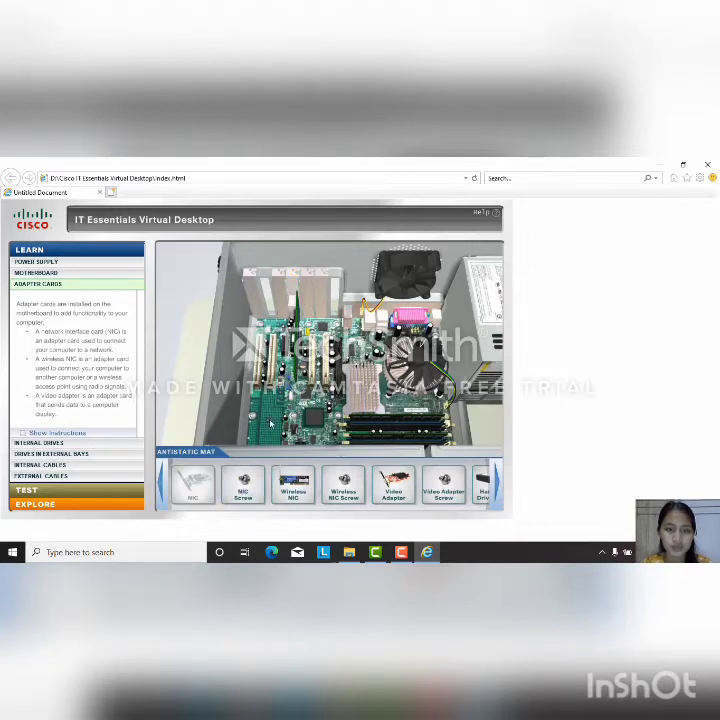
drag(236, 500, 308, 292)
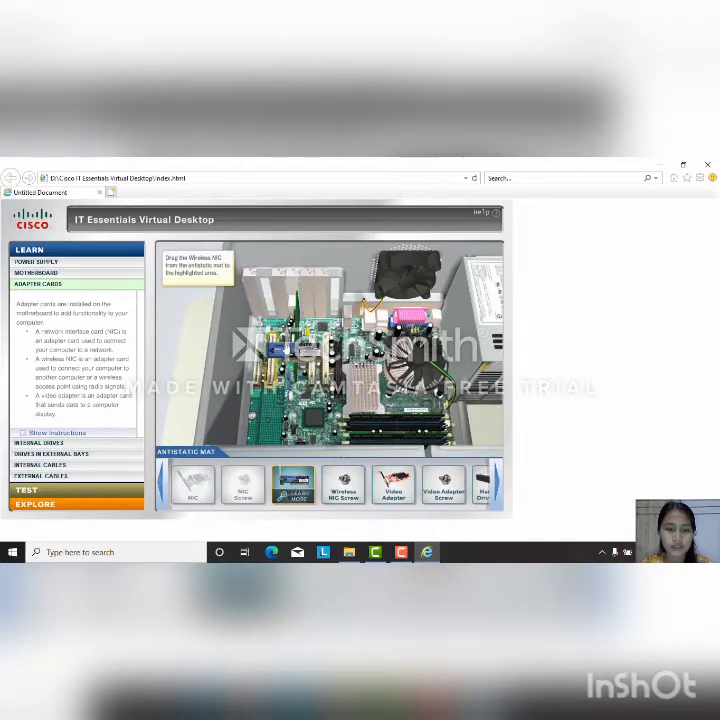
Step: Install the wireless NIC and the video adapter in their highlighted slots, each secured with its own screw
drag(293, 485, 281, 338)
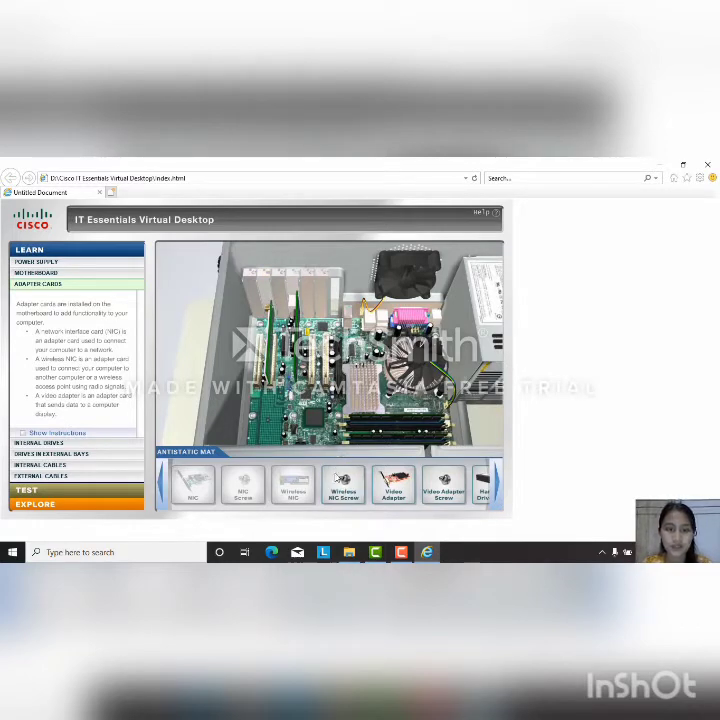
drag(337, 478, 271, 286)
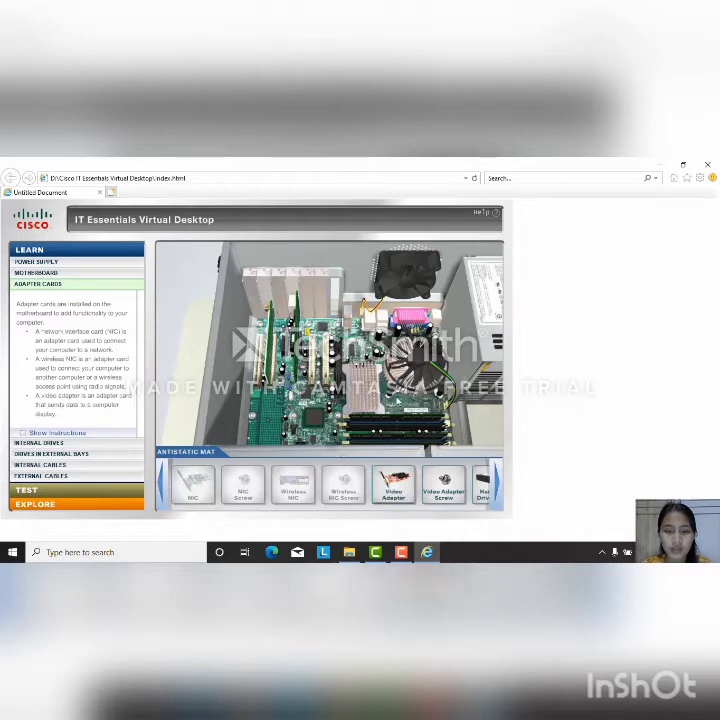
drag(392, 474, 352, 357)
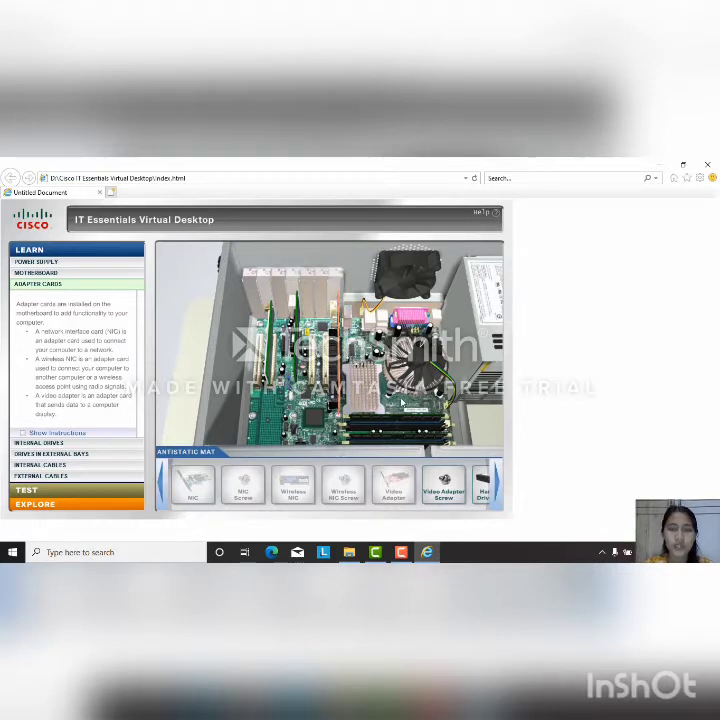
drag(436, 468, 347, 291)
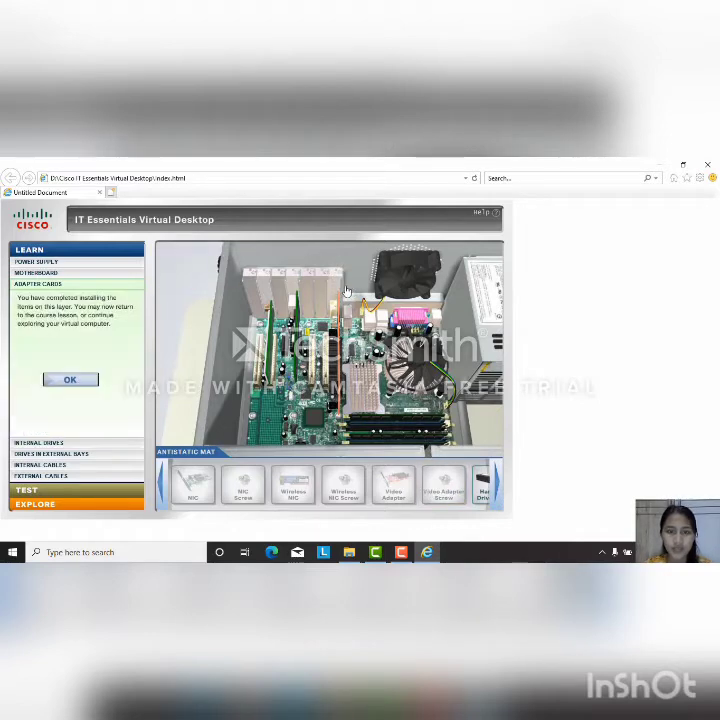
Step: Go to the Internal Drives layer and install the hard disk drive in its bay, rotated to fit and fastened with the HDD screws
click(50, 443)
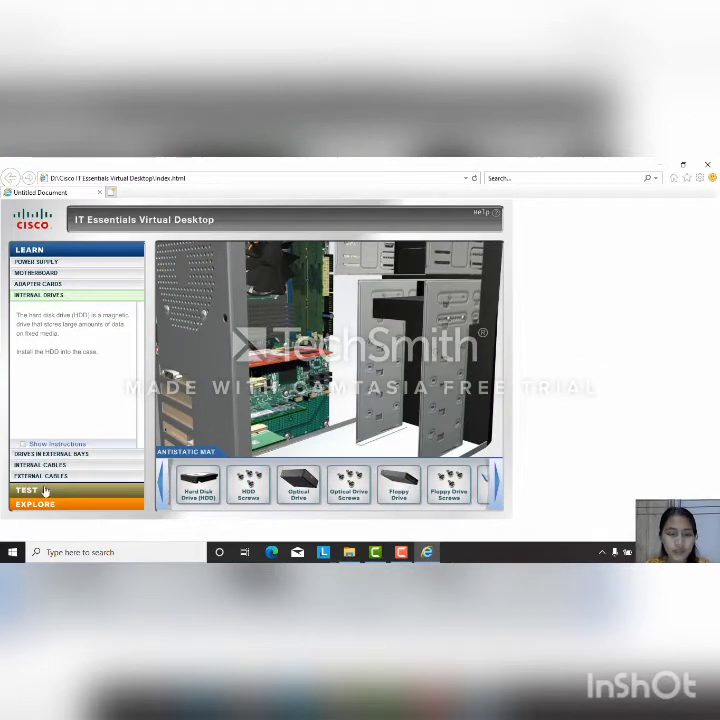
mouse_move(190, 478)
drag(190, 478, 365, 360)
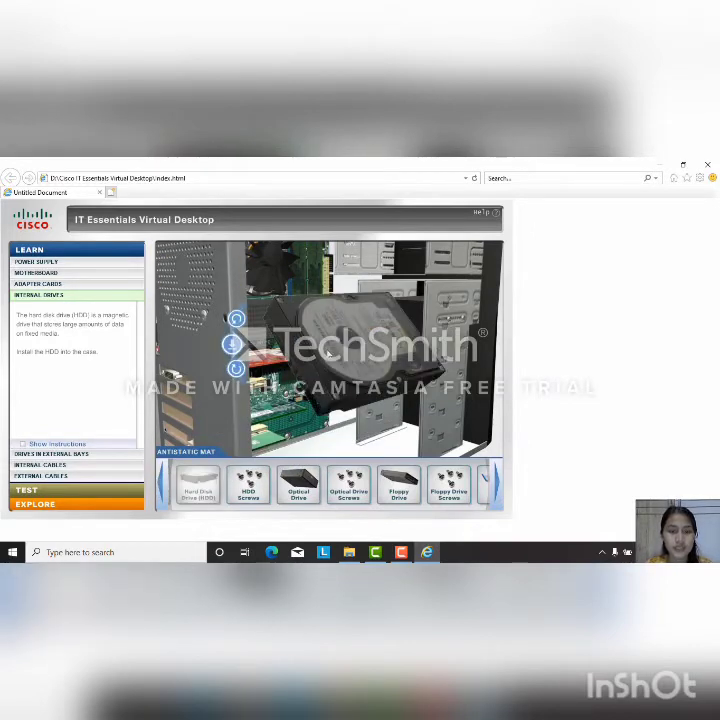
click(236, 320)
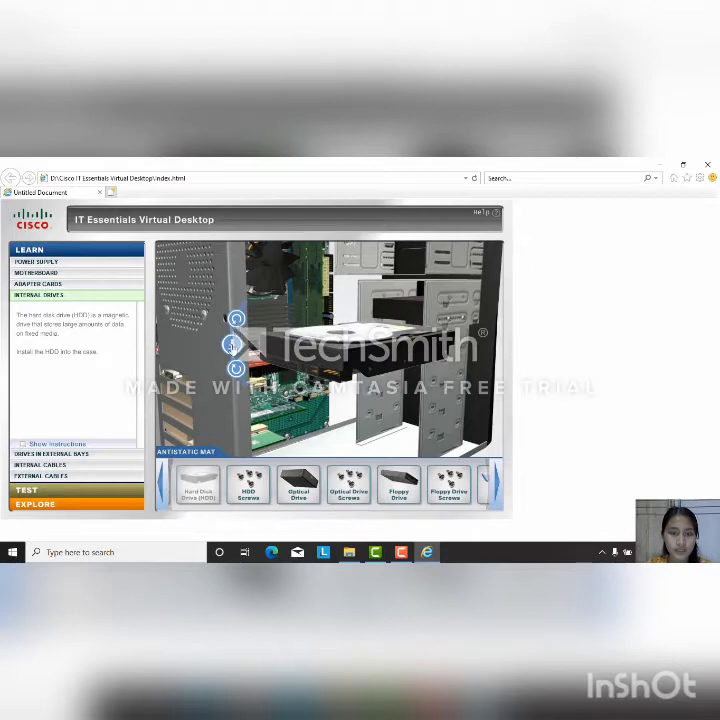
click(232, 346)
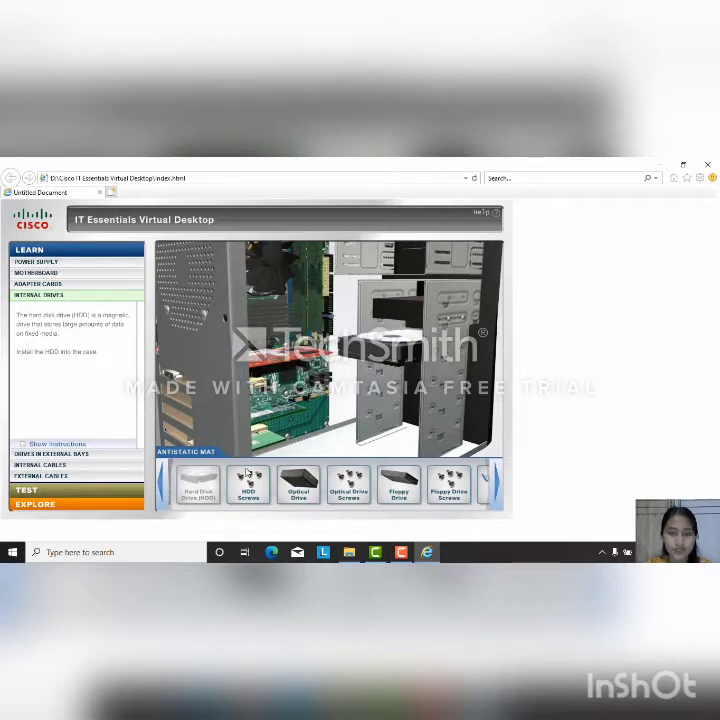
drag(247, 482, 446, 367)
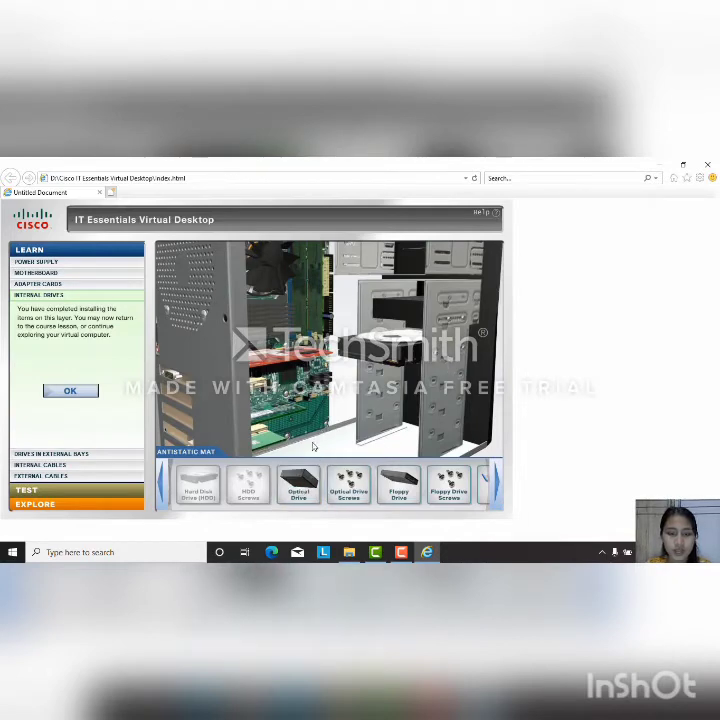
Step: Go to the Drives in External Bays layer and install the optical drive in the upper bay, rotated to fit and fastened with the optical drive screws
drag(298, 483, 511, 252)
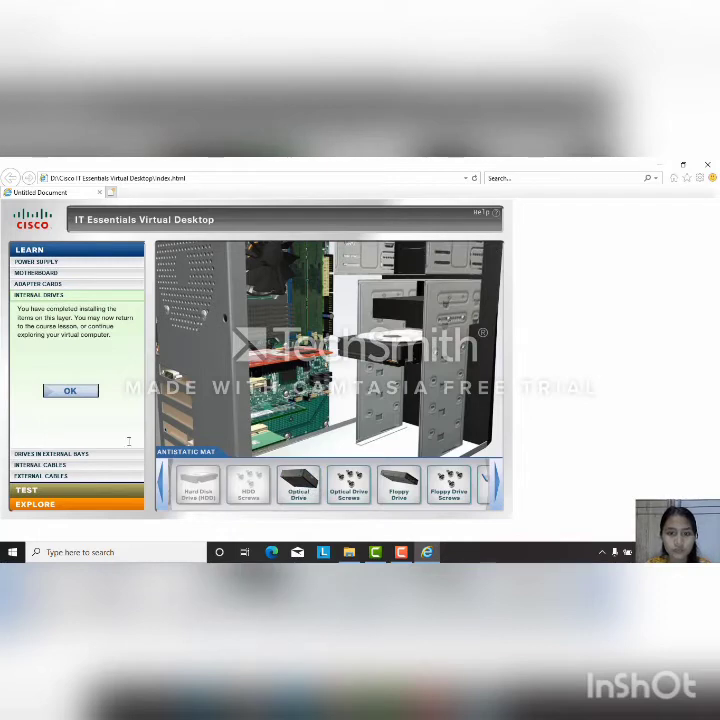
click(58, 454)
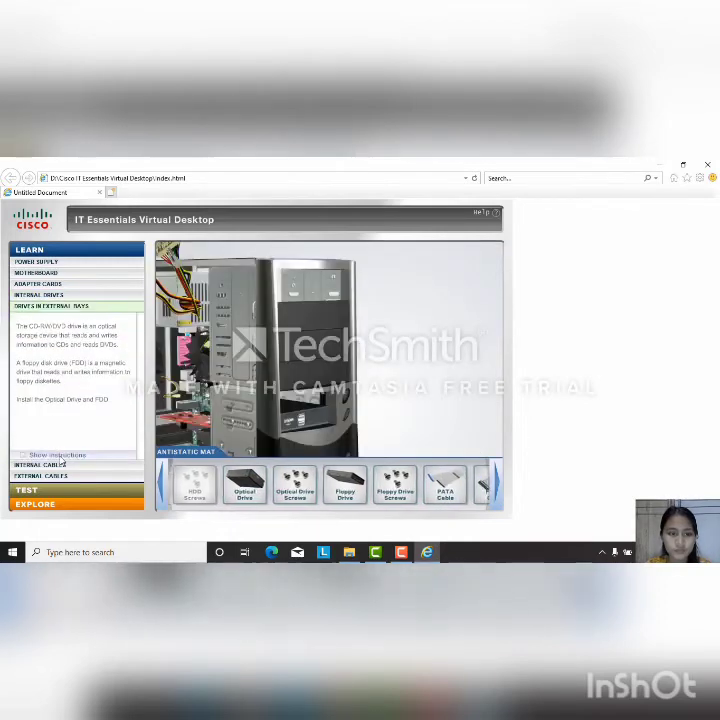
drag(194, 483, 400, 275)
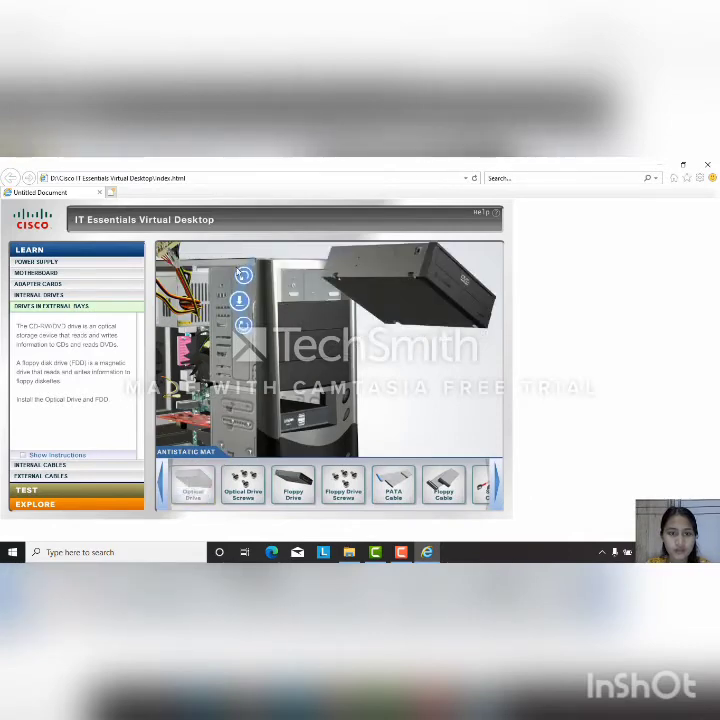
click(242, 278)
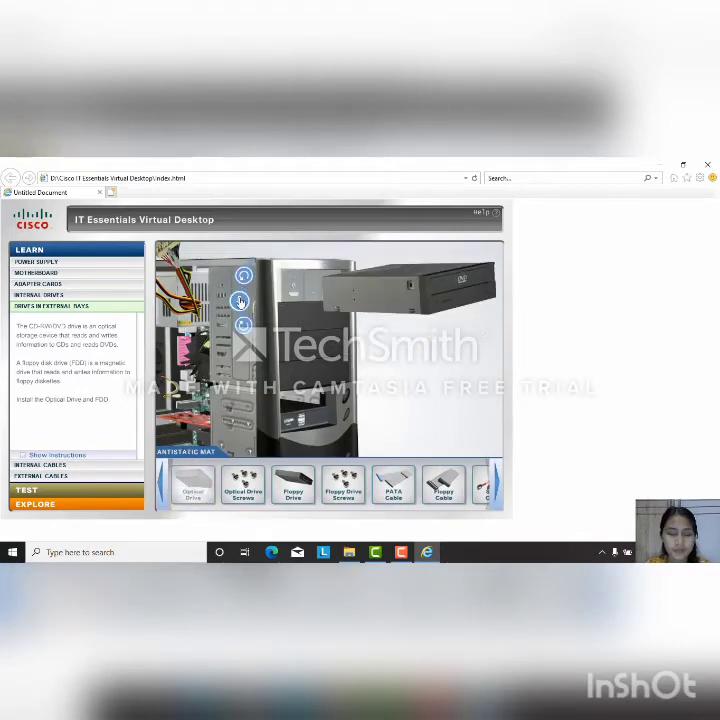
click(239, 302)
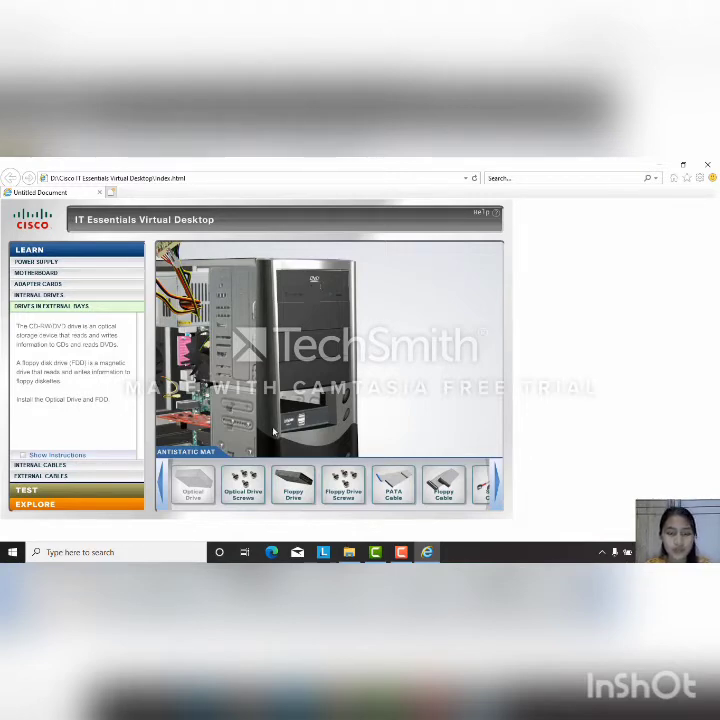
drag(243, 485, 266, 298)
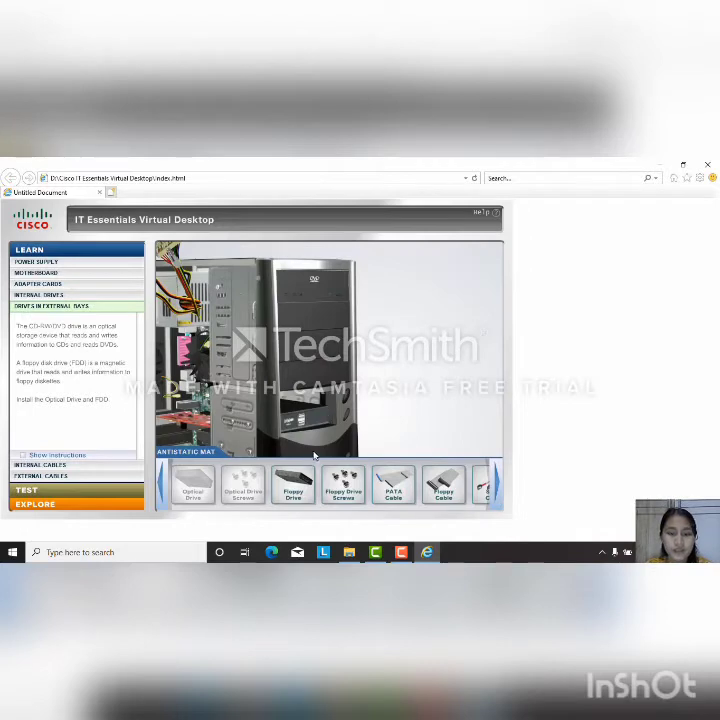
Step: Install the floppy drive in its external bay, rotated until it is level and upright, and fasten it with the floppy drive screws
drag(293, 483, 317, 424)
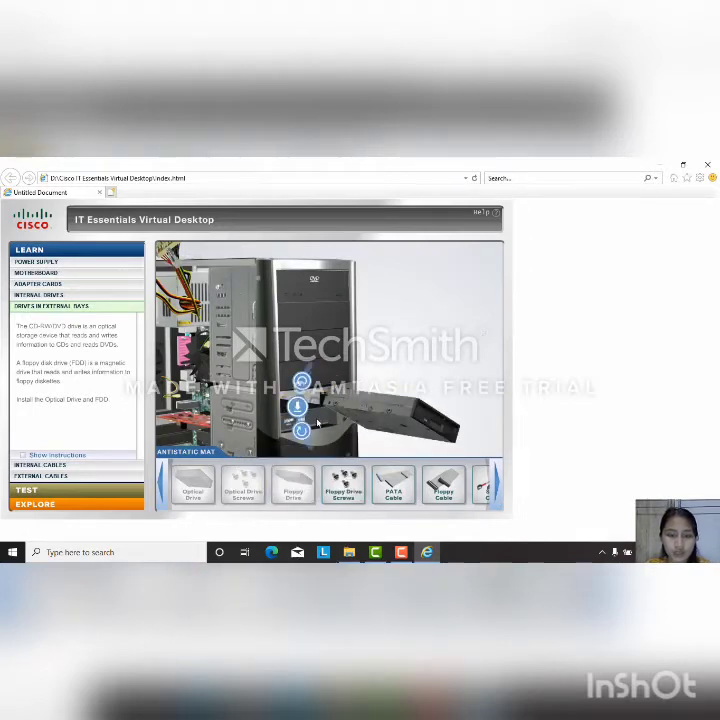
click(302, 381)
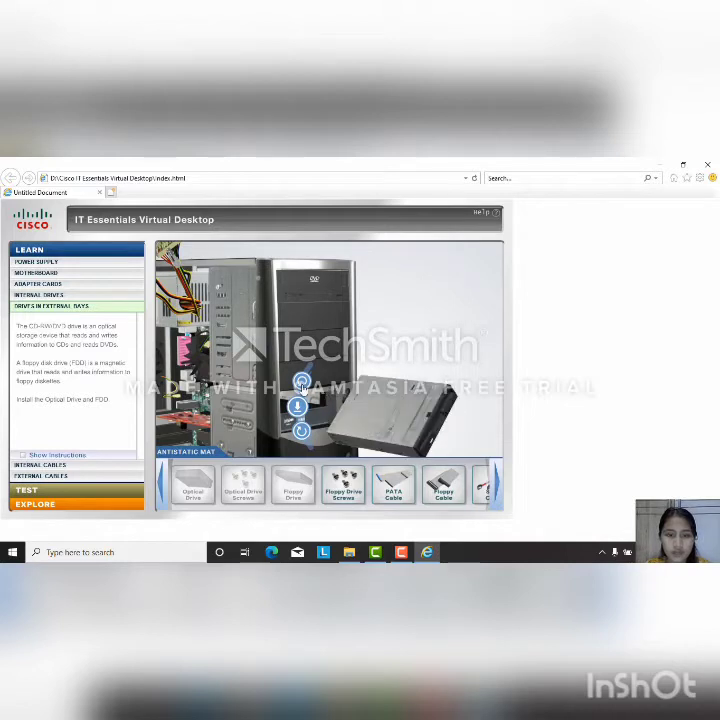
click(302, 381)
click(302, 381)
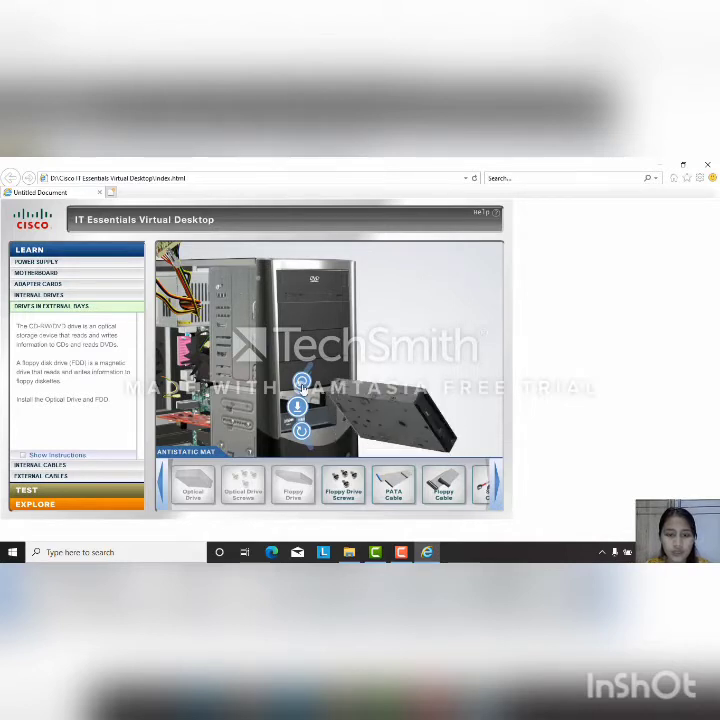
click(302, 382)
click(301, 432)
click(301, 432)
click(301, 432)
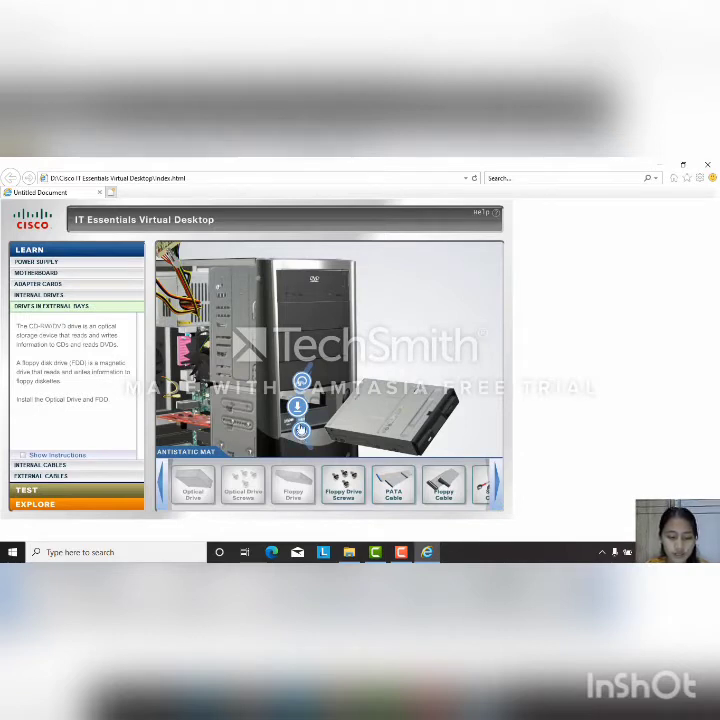
click(306, 431)
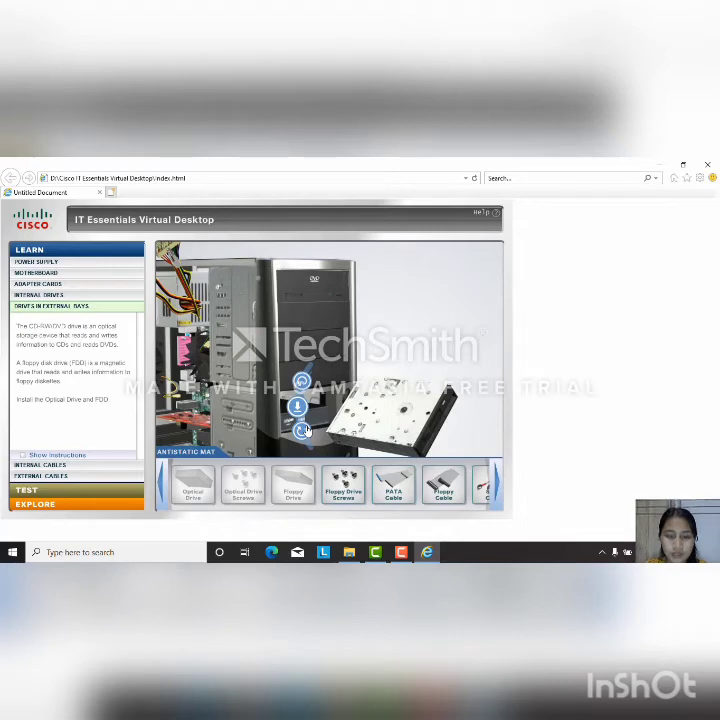
click(306, 431)
click(306, 431)
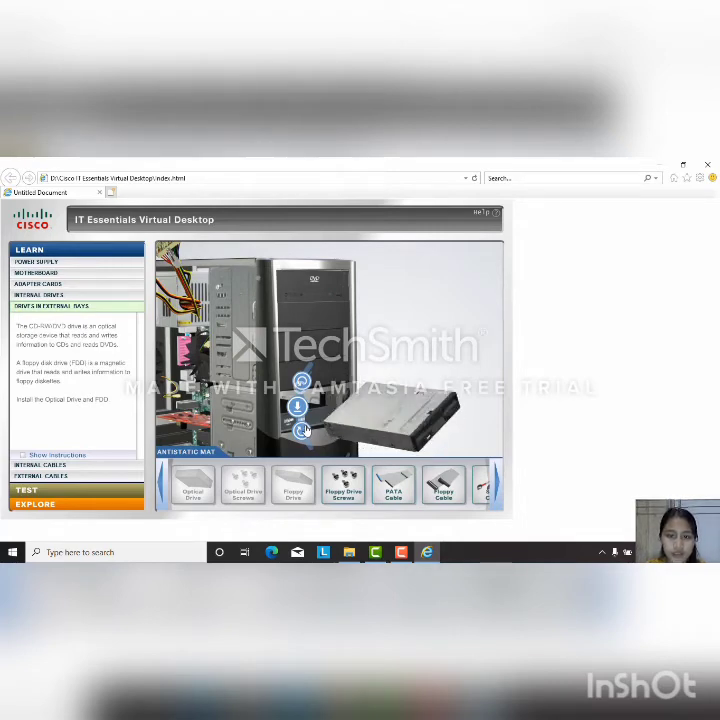
click(306, 431)
click(306, 431)
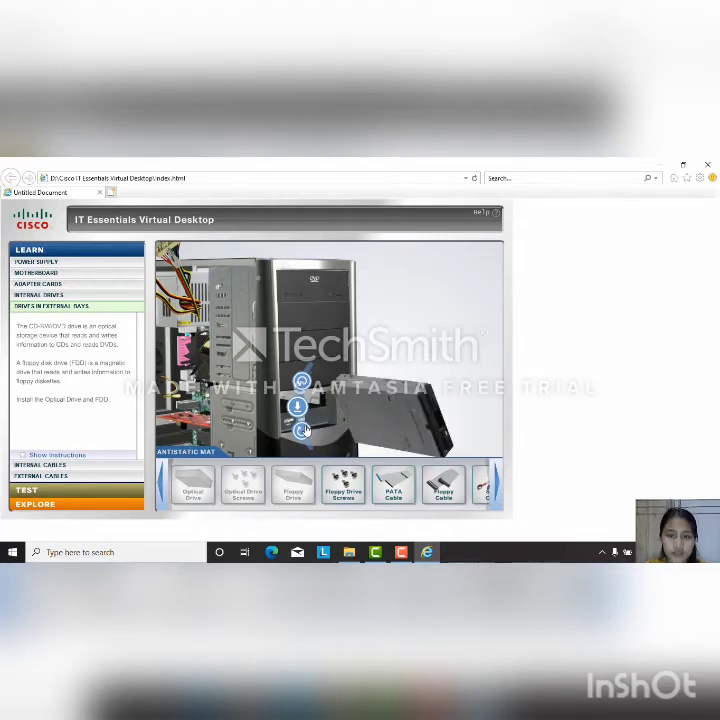
click(302, 383)
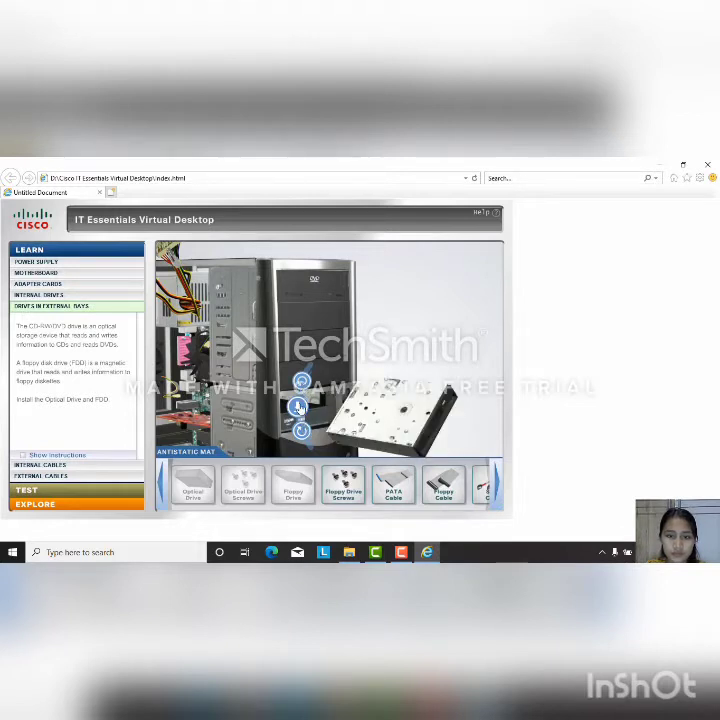
click(303, 381)
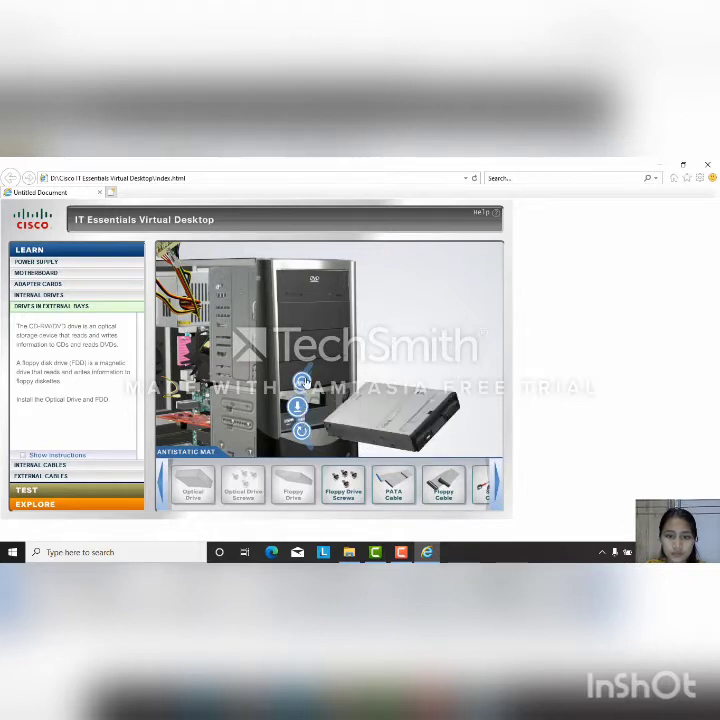
click(298, 408)
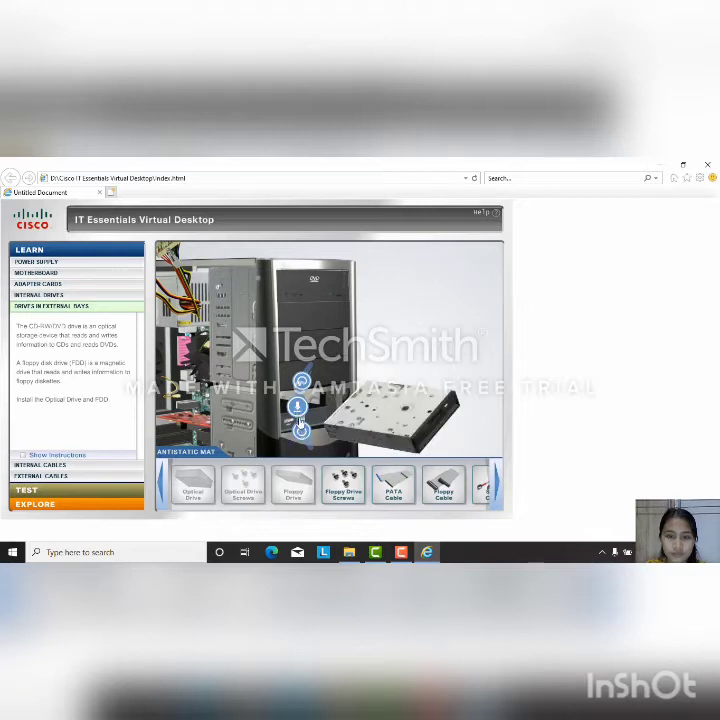
click(301, 431)
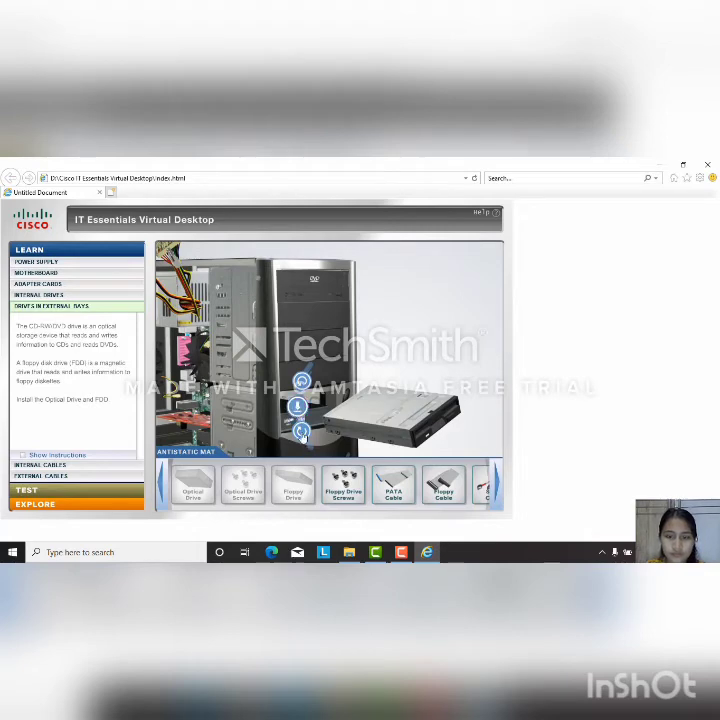
click(301, 433)
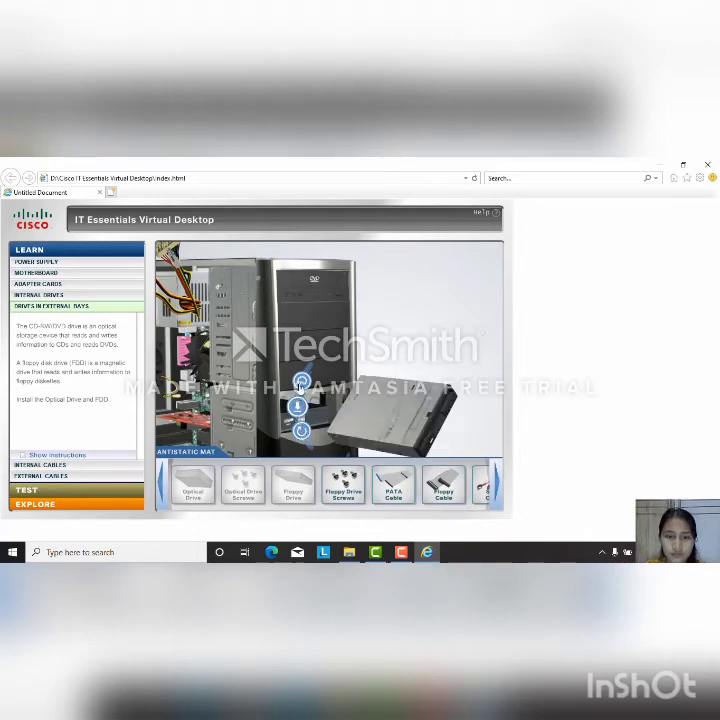
click(300, 384)
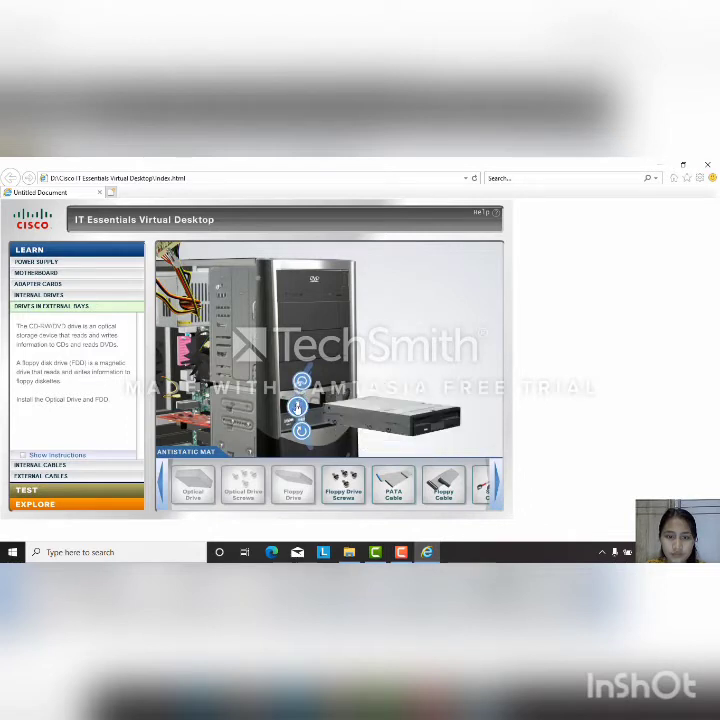
click(297, 407)
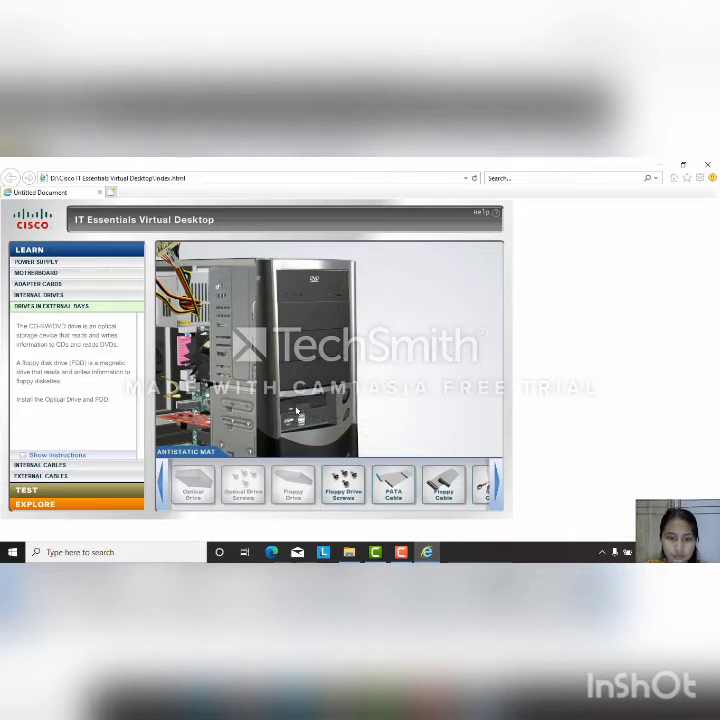
drag(348, 491, 254, 420)
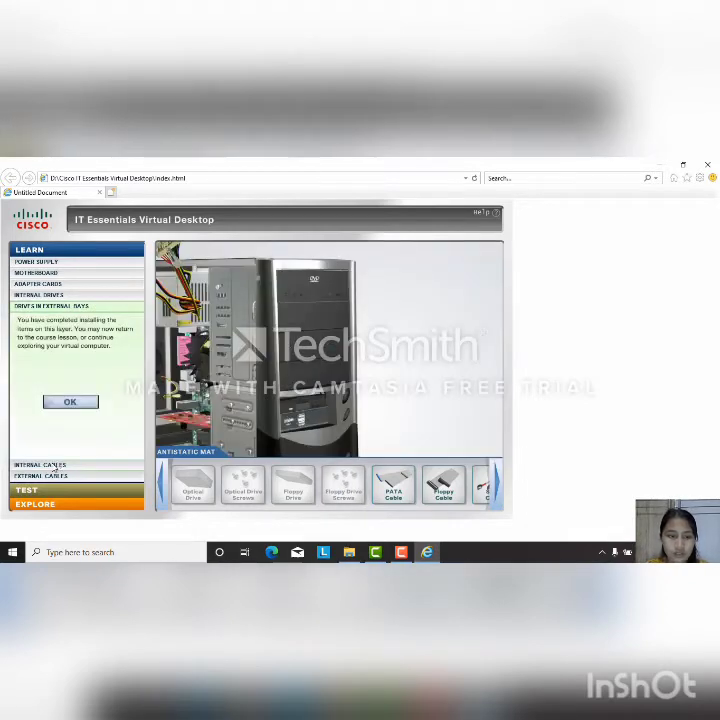
Step: Go to the Internal Cables layer and connect the 20-pin ATX power cable to its highlighted motherboard socket
click(53, 466)
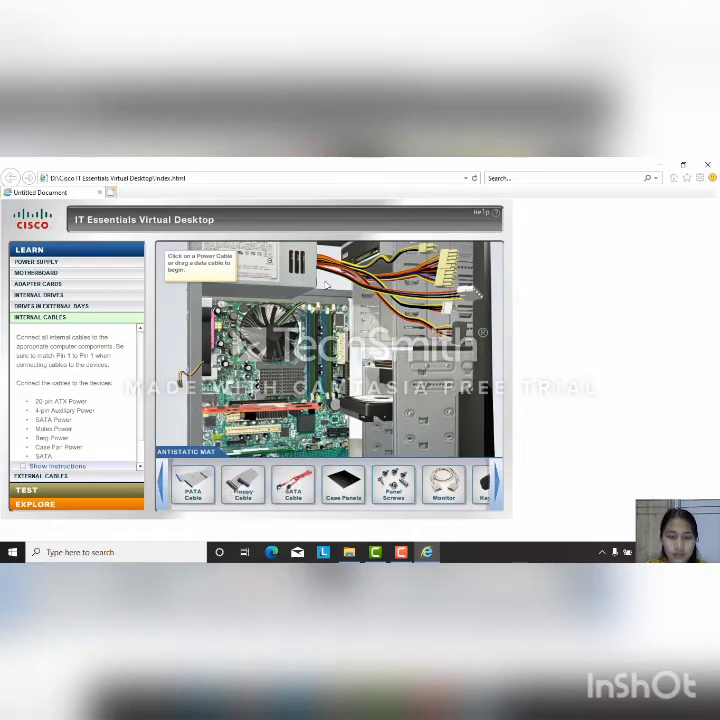
click(447, 270)
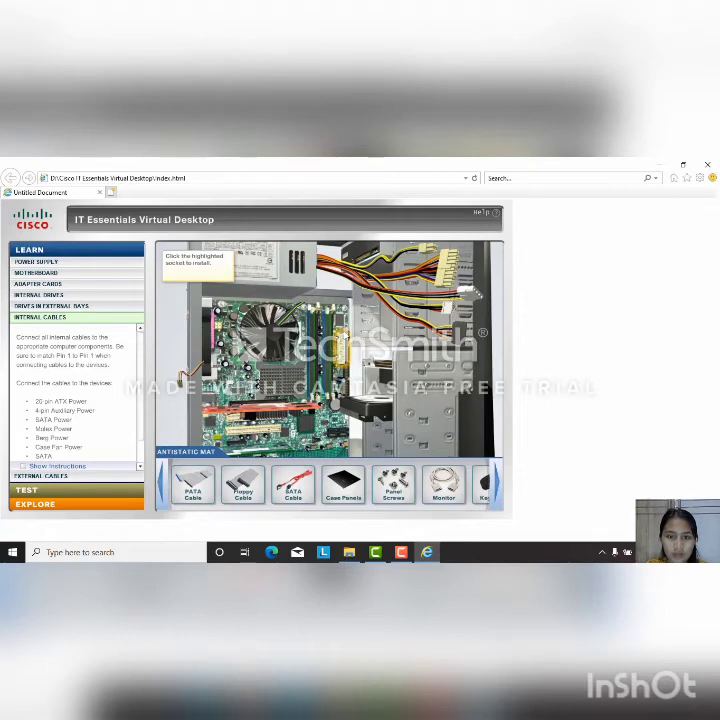
click(384, 299)
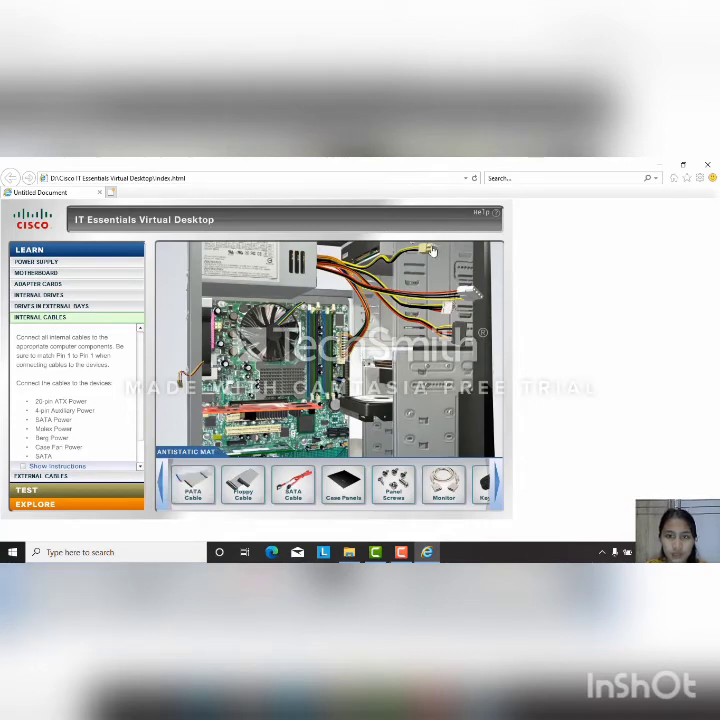
Step: Connect the 4-pin auxiliary power cable to its motherboard socket and the Molex power cable to the optical drive
click(432, 251)
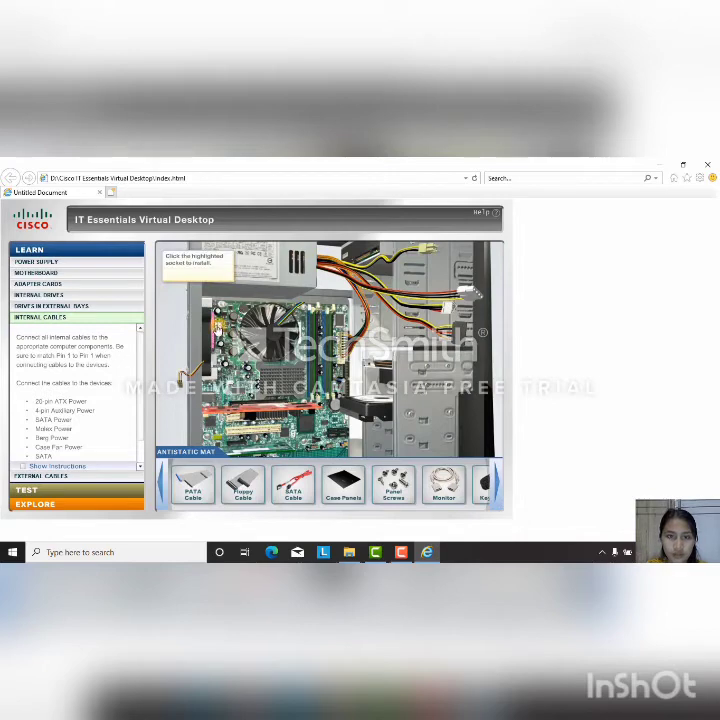
click(218, 330)
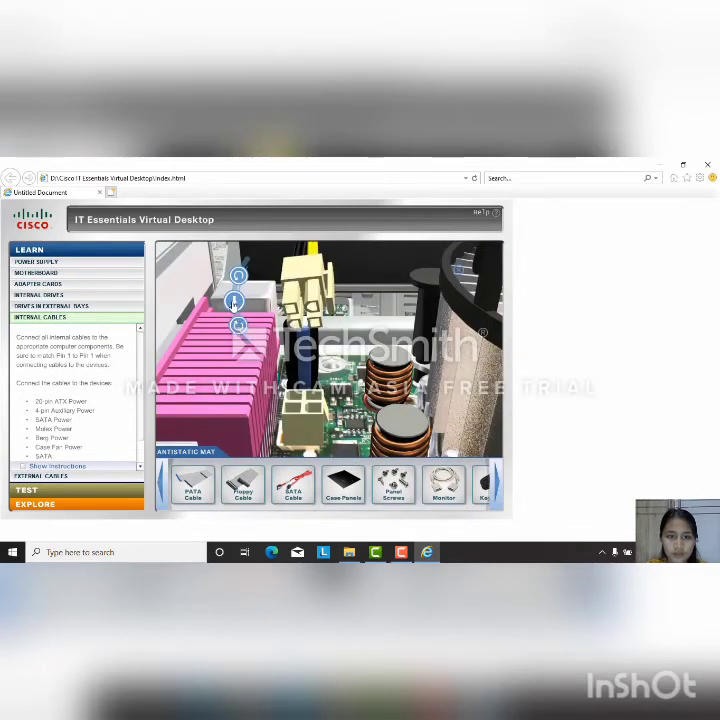
click(234, 302)
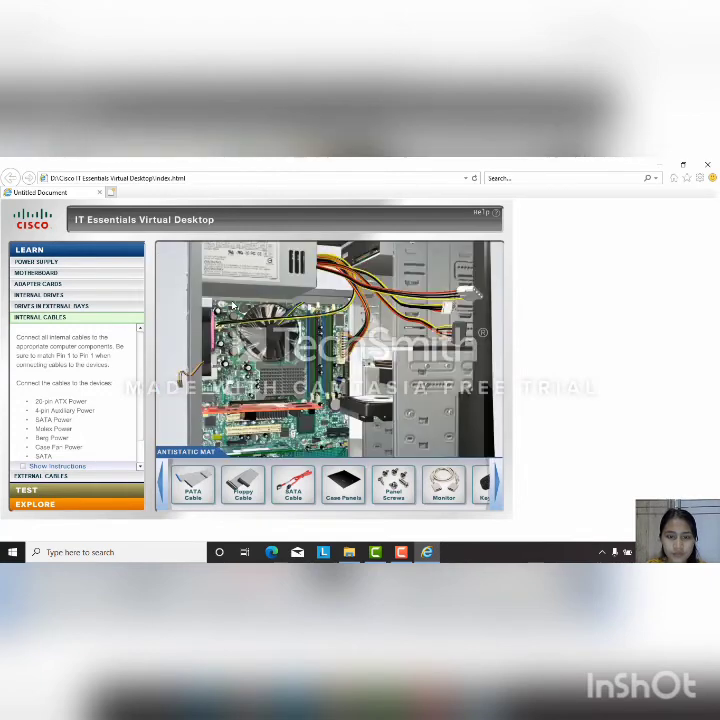
click(466, 293)
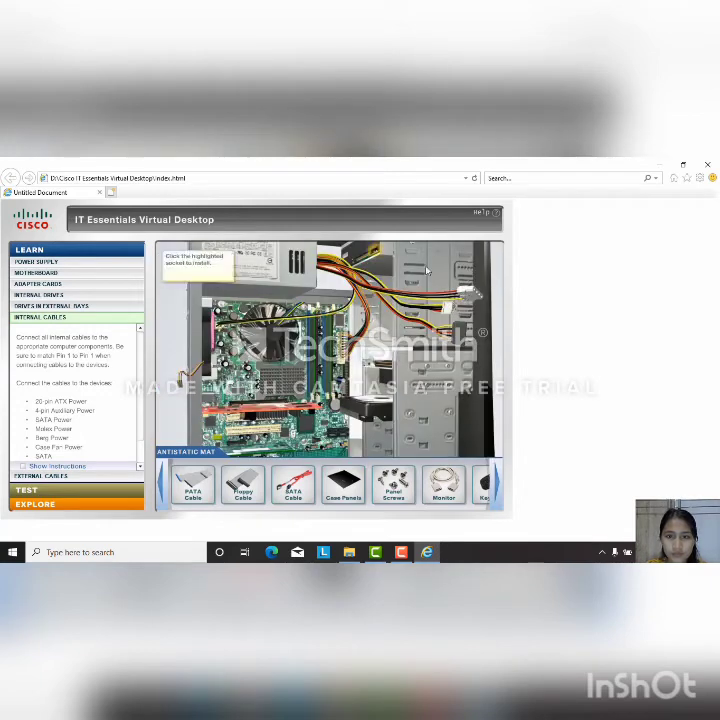
click(375, 252)
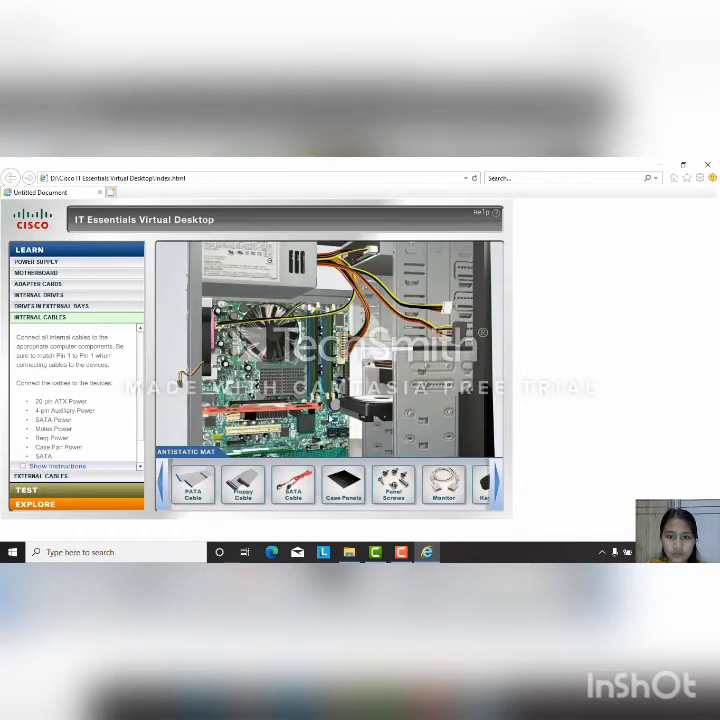
Step: Connect the Berg power cable to the floppy drive's highlighted socket, rotating the connector to match the pins
click(447, 314)
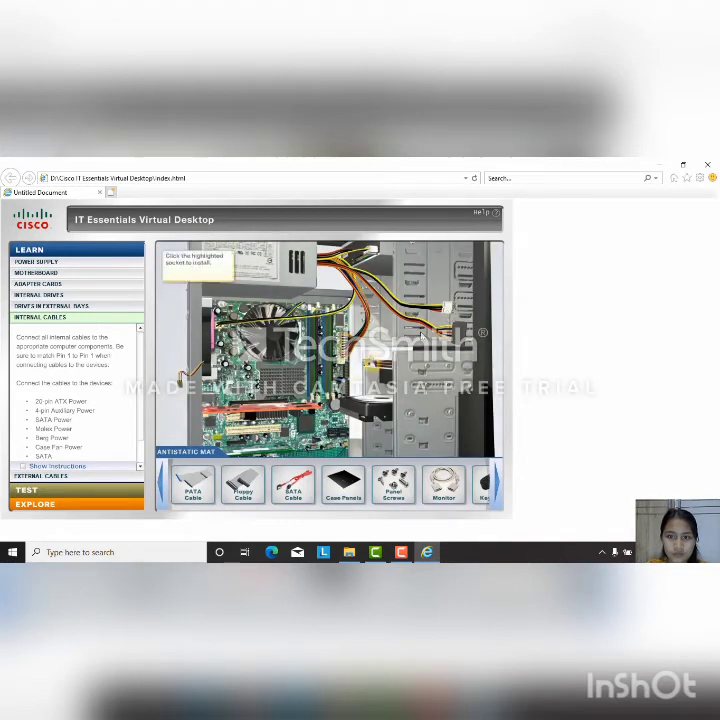
click(387, 298)
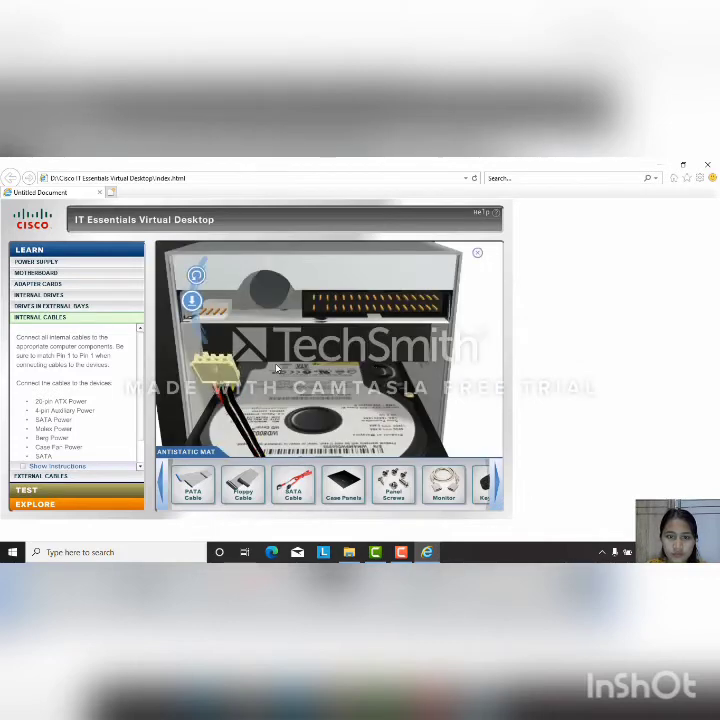
click(192, 327)
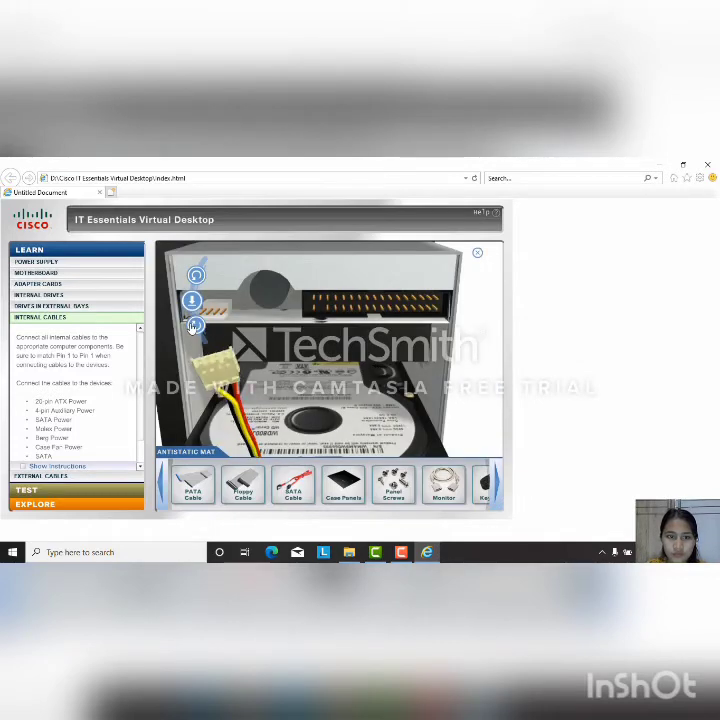
click(192, 327)
click(192, 327)
click(192, 327)
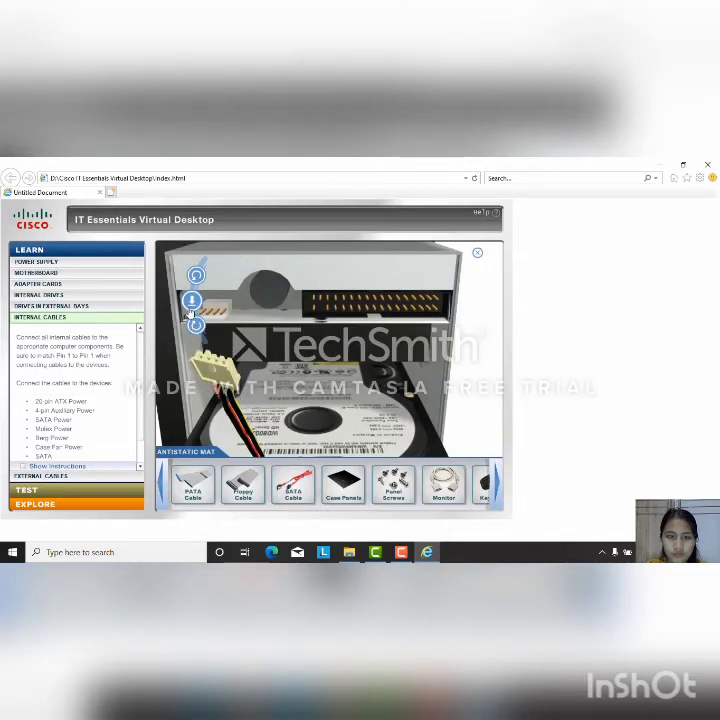
click(195, 326)
click(195, 327)
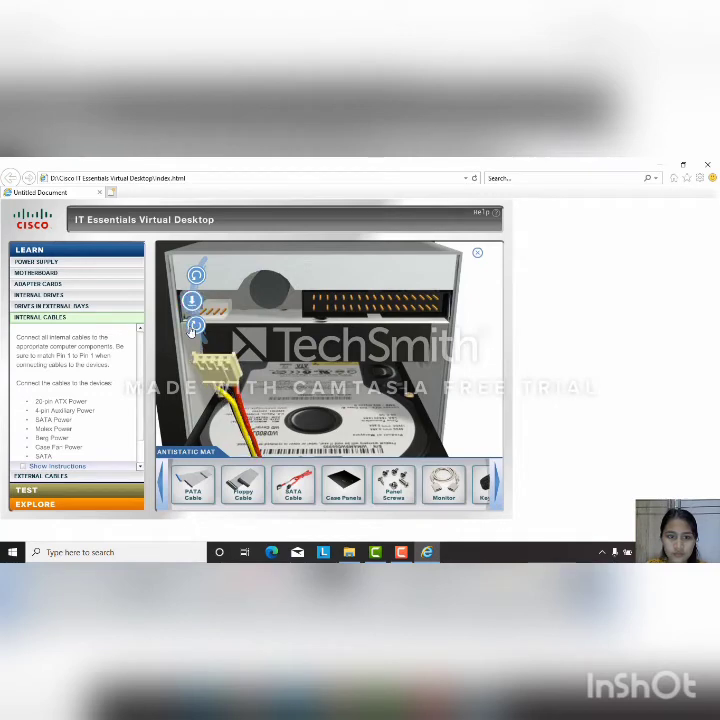
click(193, 300)
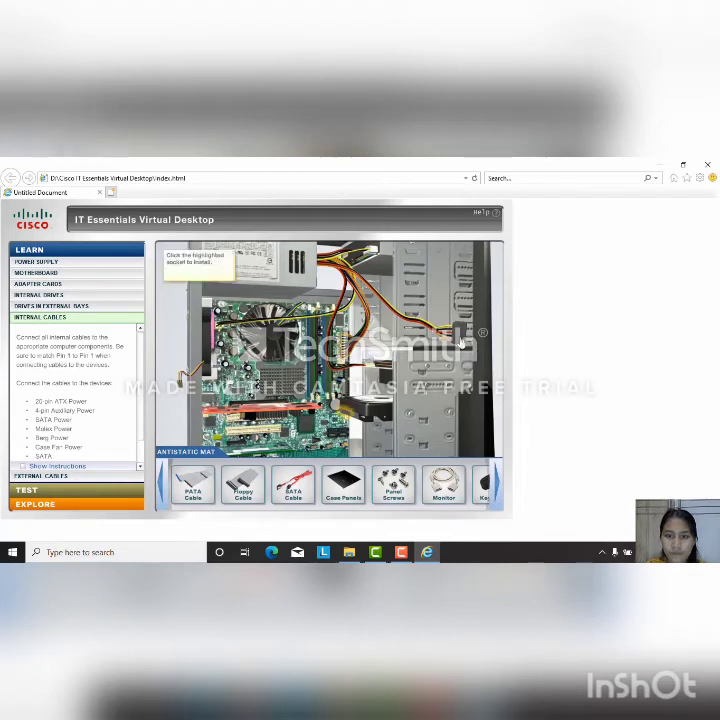
Step: Connect the SATA power cable to the hard drive and the case fan power cable to its motherboard socket, rotating the fan connector to match the pins
click(343, 413)
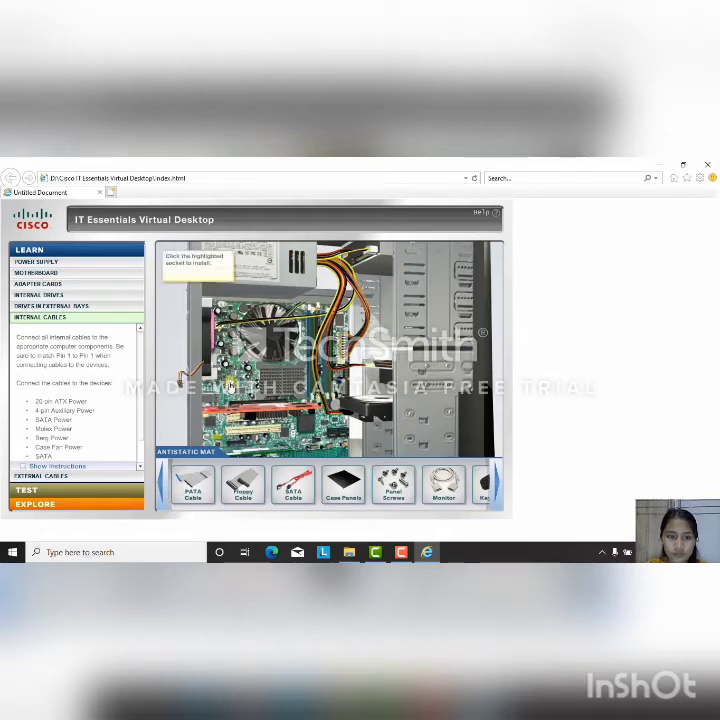
click(230, 386)
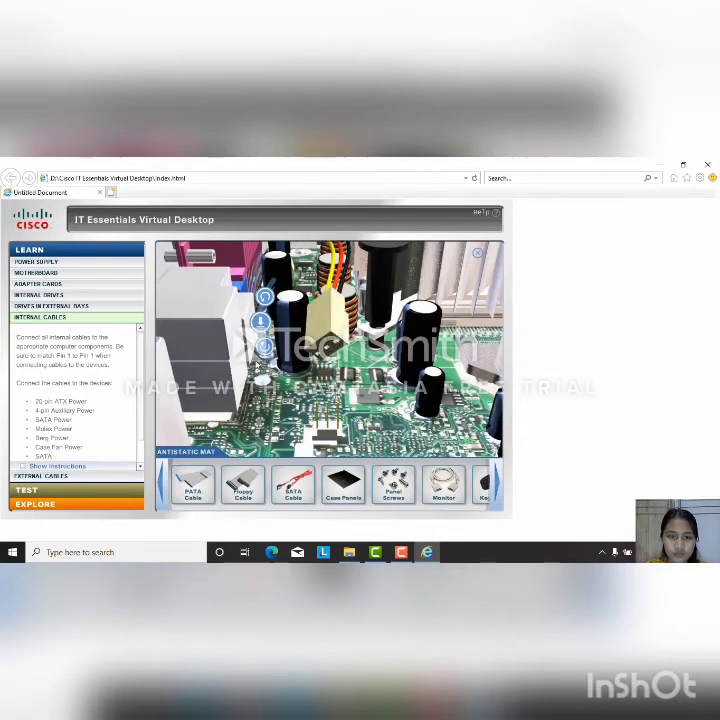
click(266, 347)
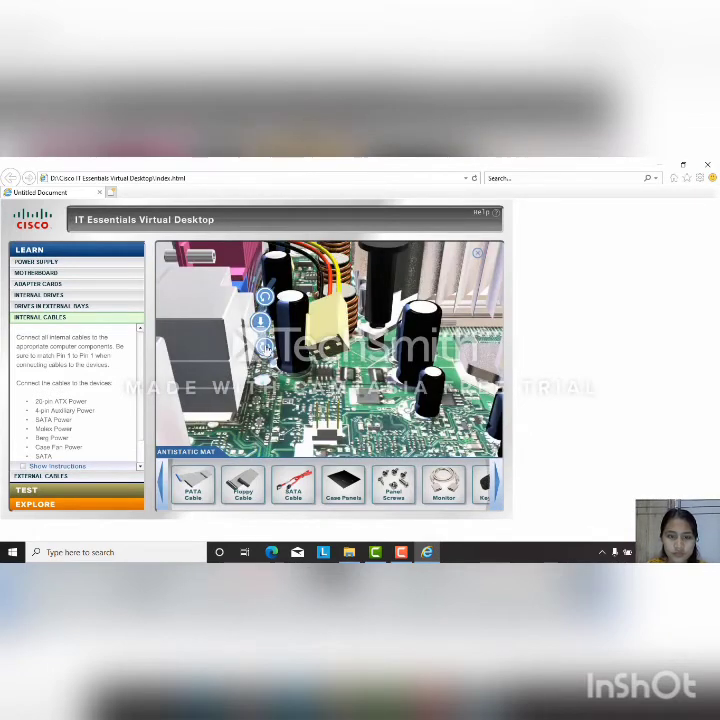
click(266, 347)
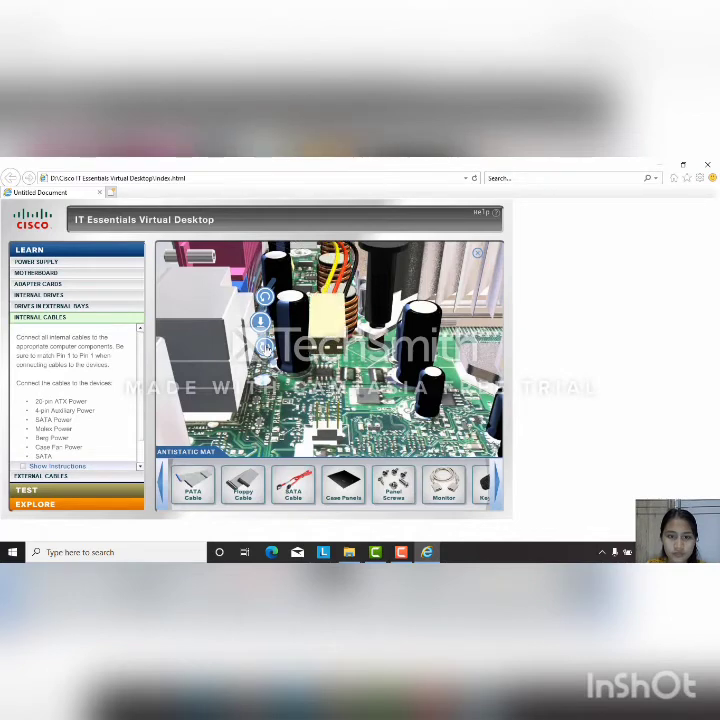
click(266, 347)
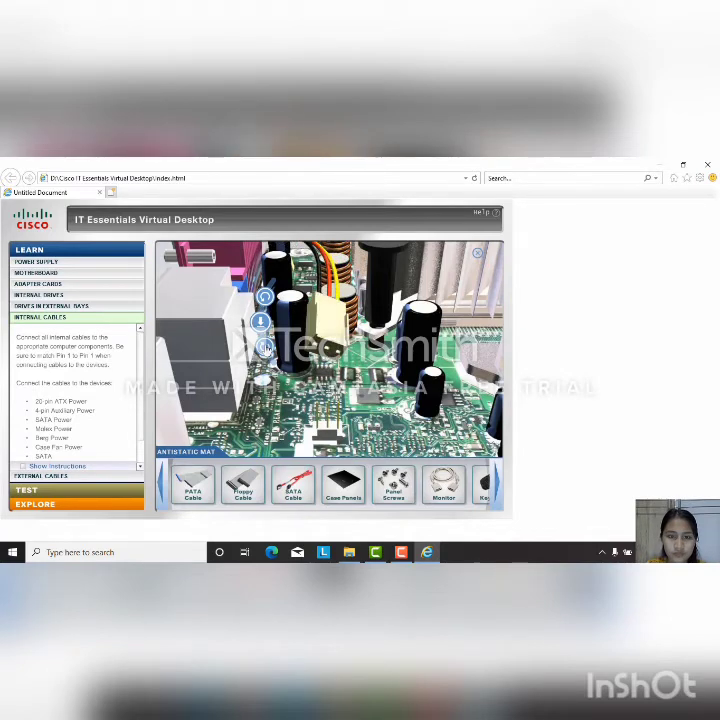
click(266, 347)
click(266, 347)
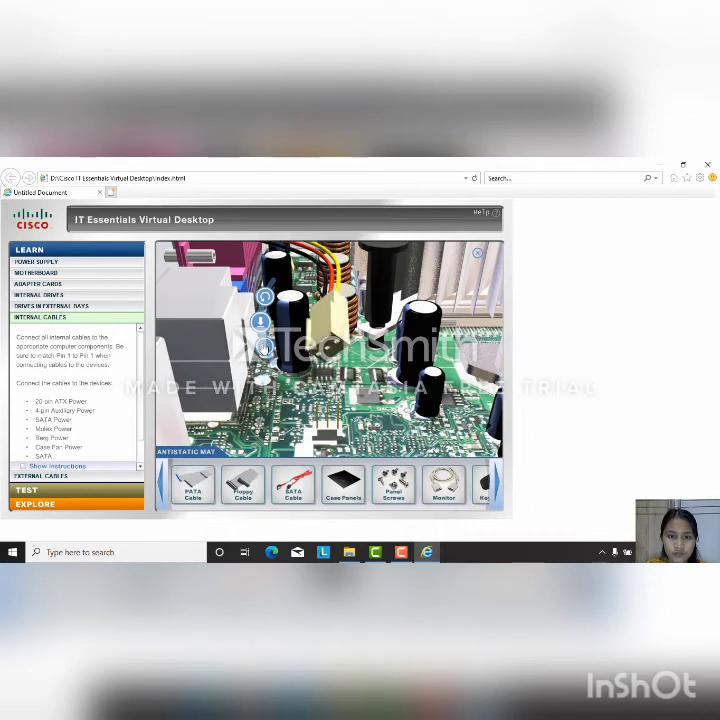
click(266, 347)
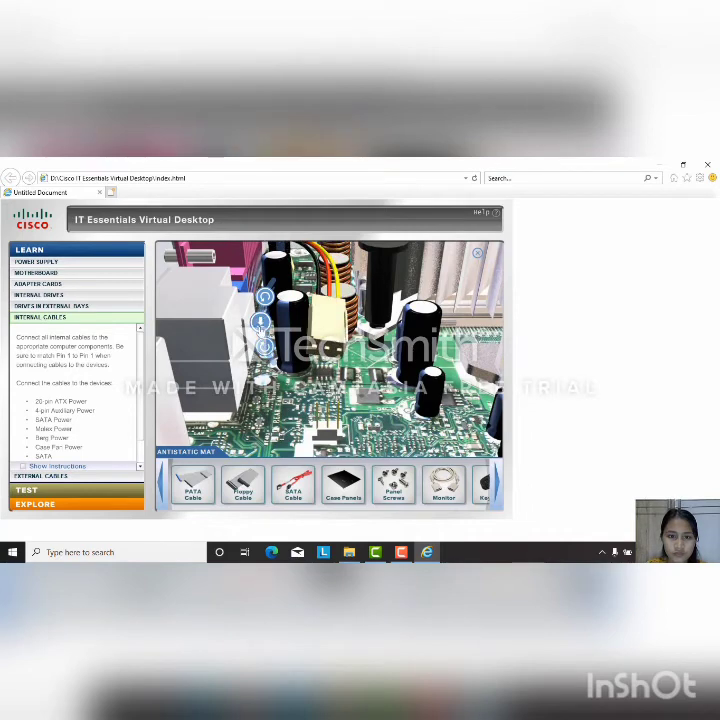
click(265, 297)
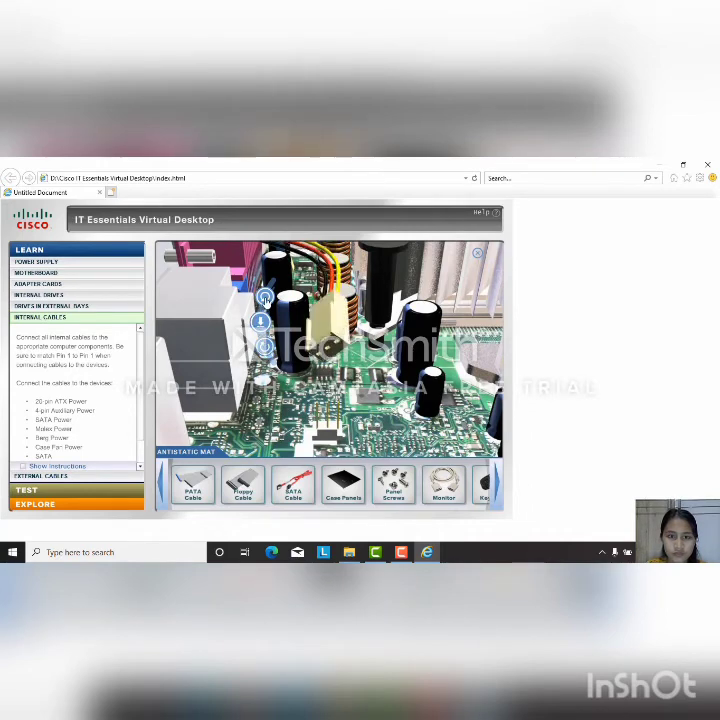
click(265, 297)
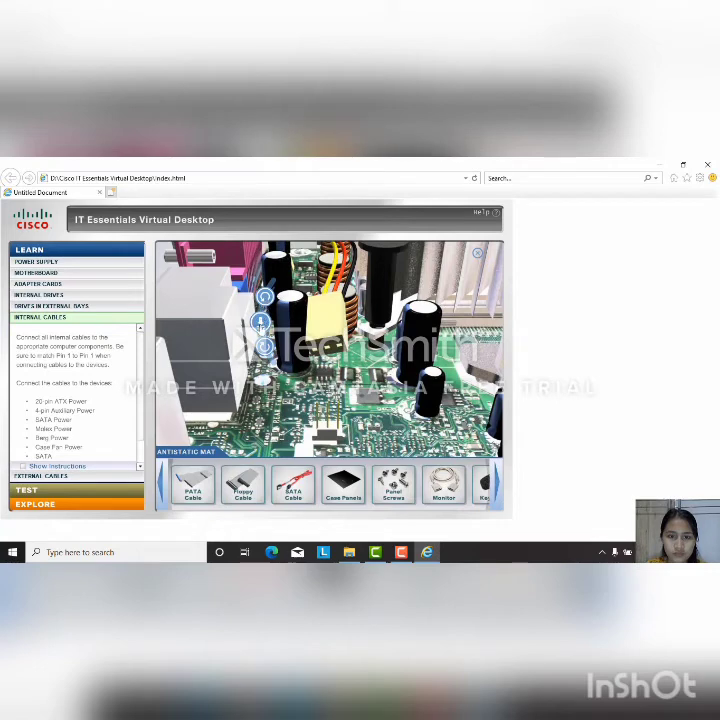
click(265, 297)
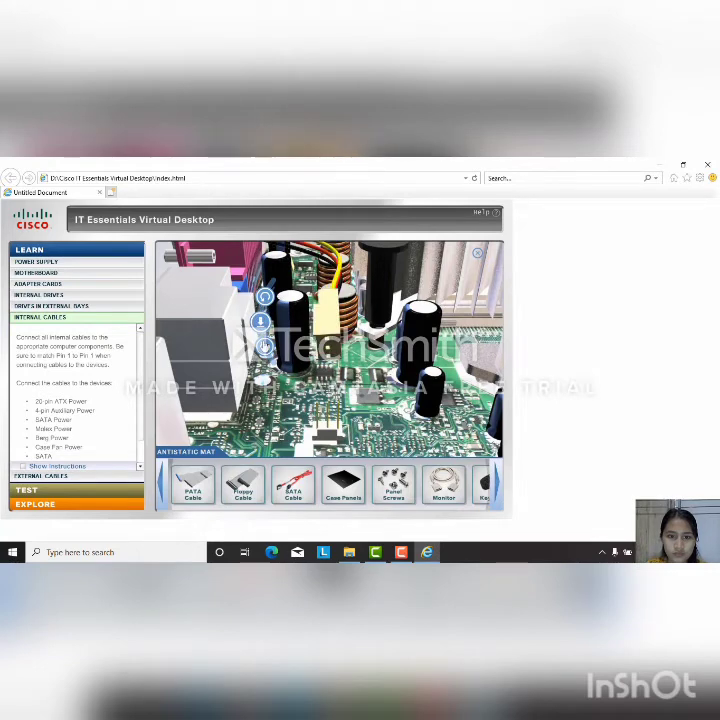
click(264, 320)
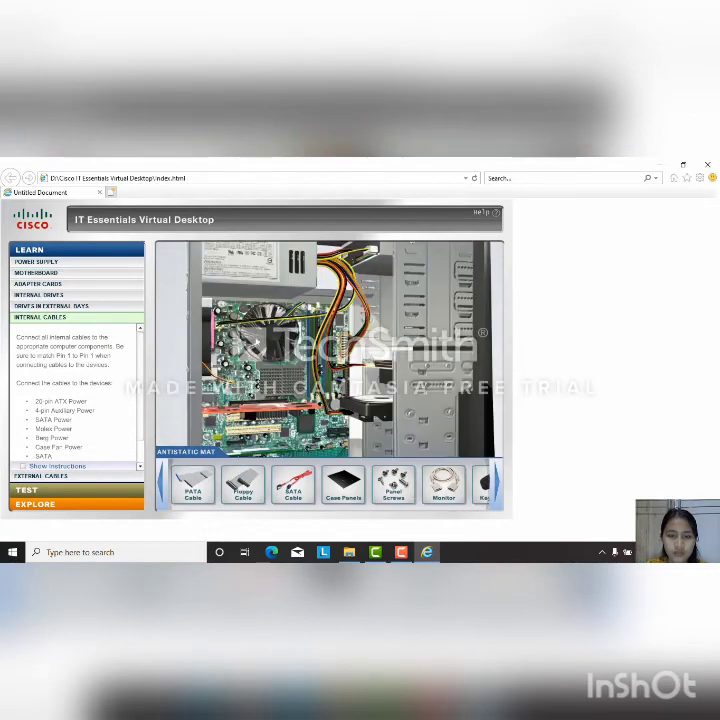
Step: Connect the PATA cable's blue connector to the motherboard's PATA socket, rotated so that it matches Pin 1
click(193, 485)
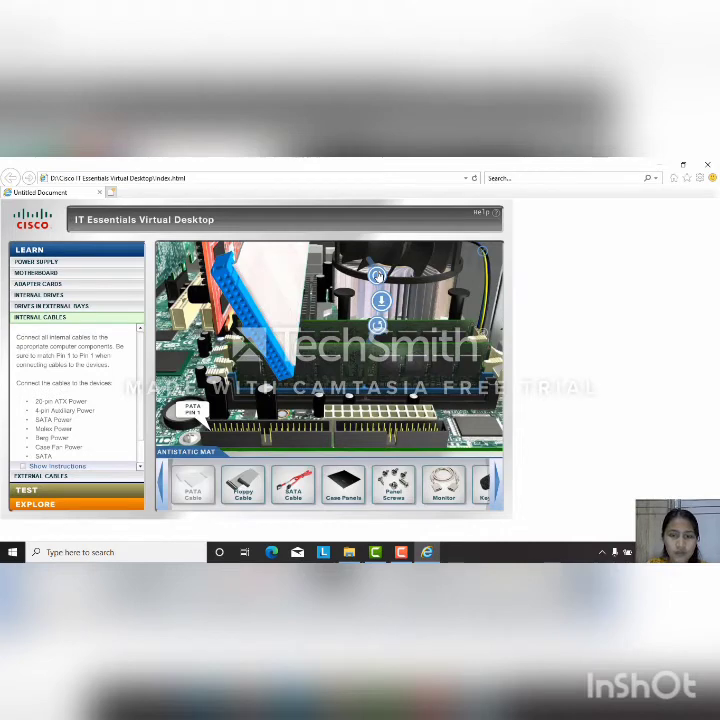
click(378, 275)
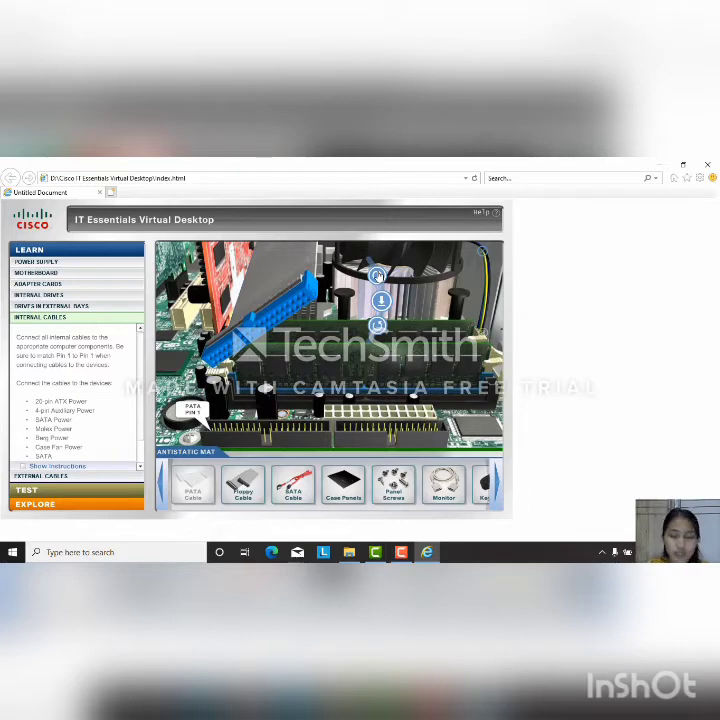
click(381, 300)
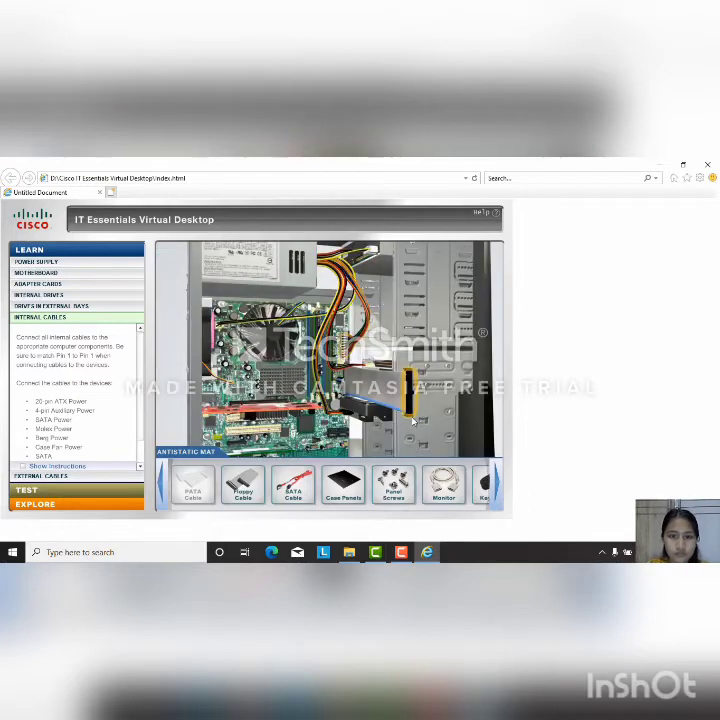
Step: Connect the PATA cable's black connector to the back of the optical drive, rotating it until it lines up with the socket's pins
click(410, 418)
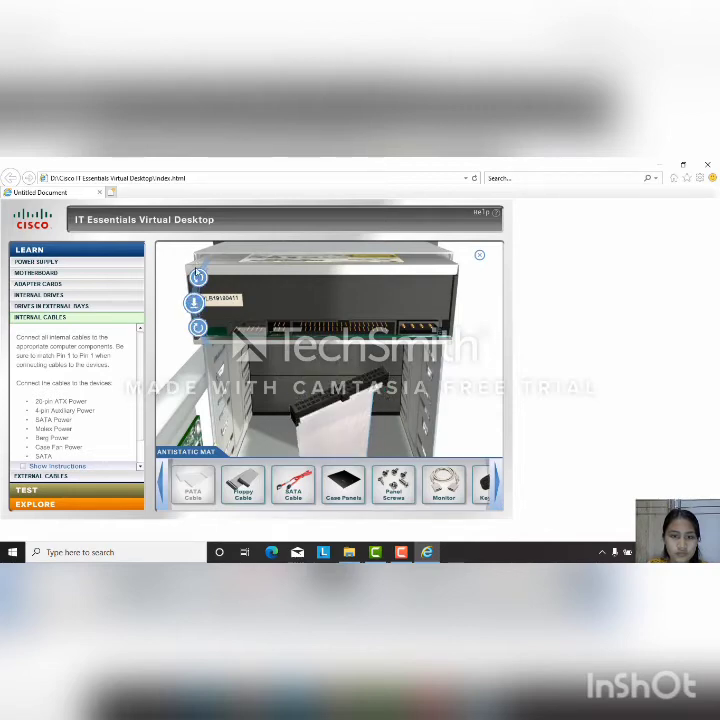
click(196, 326)
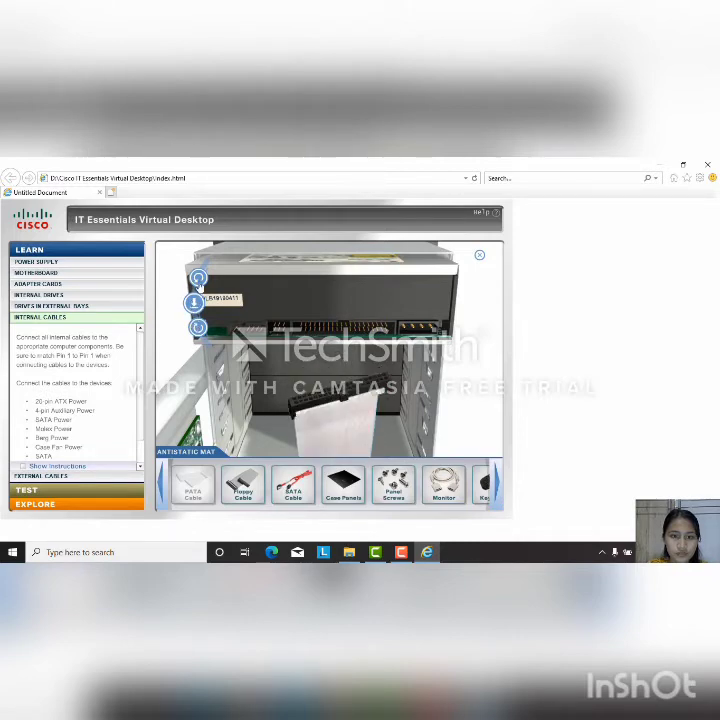
click(198, 280)
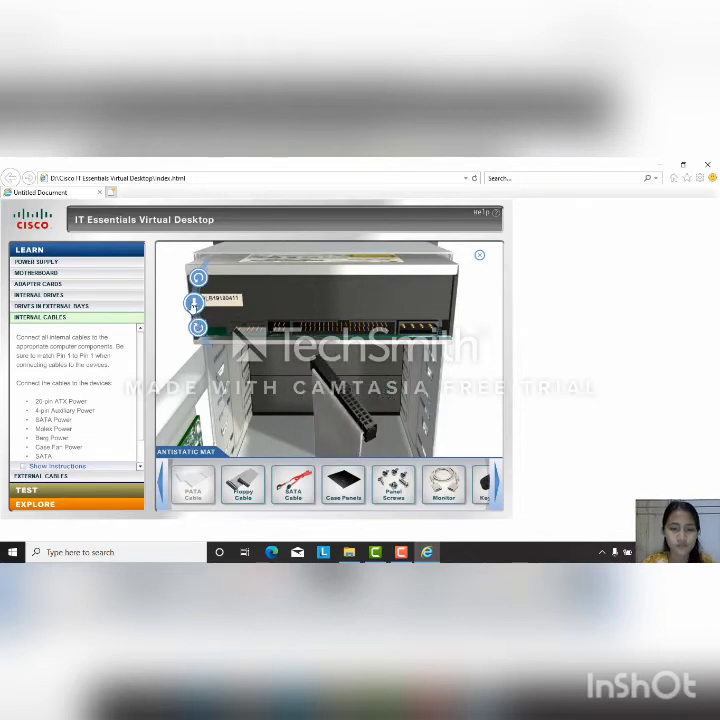
click(194, 302)
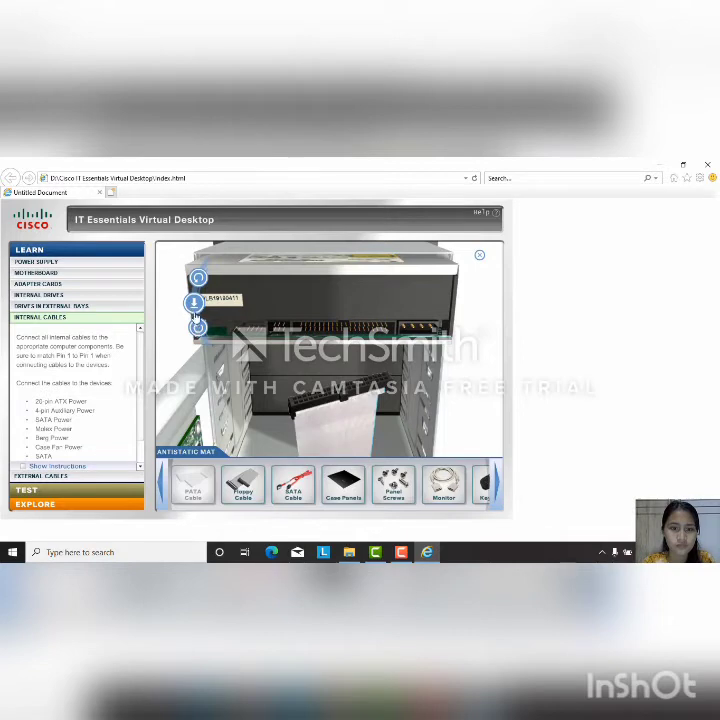
click(197, 284)
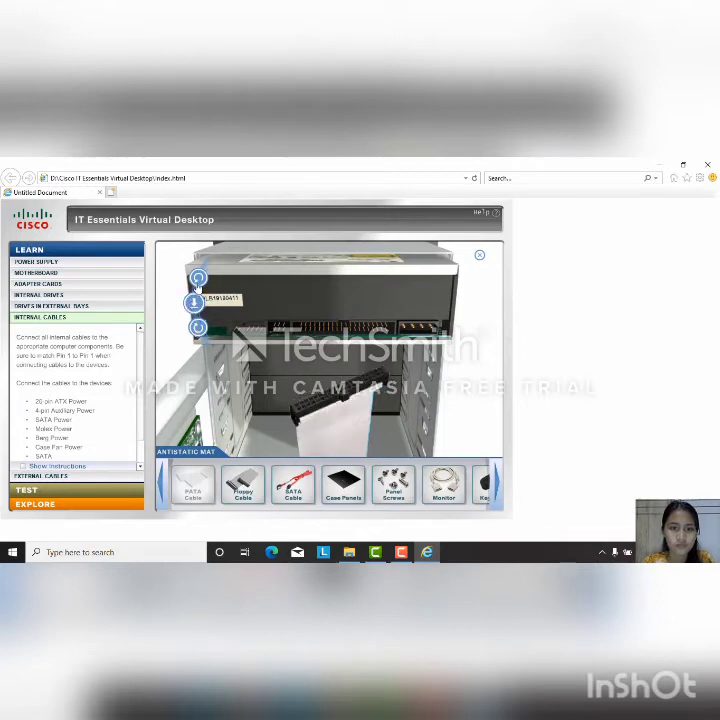
click(197, 284)
click(197, 284)
click(197, 284)
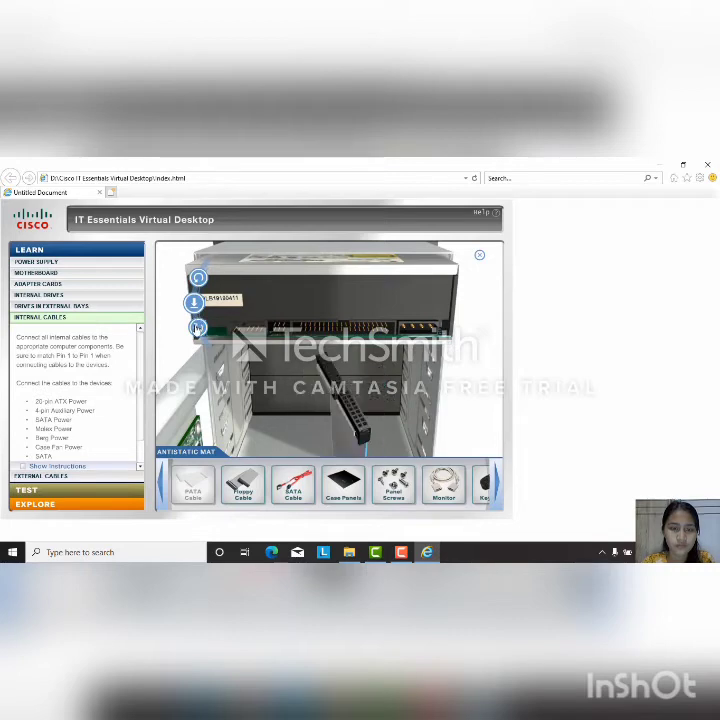
click(197, 327)
click(197, 327)
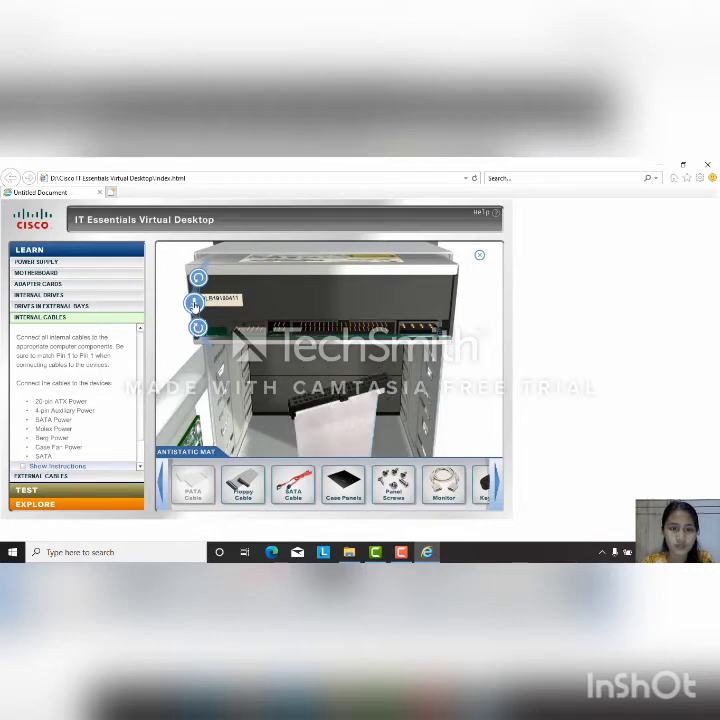
click(197, 327)
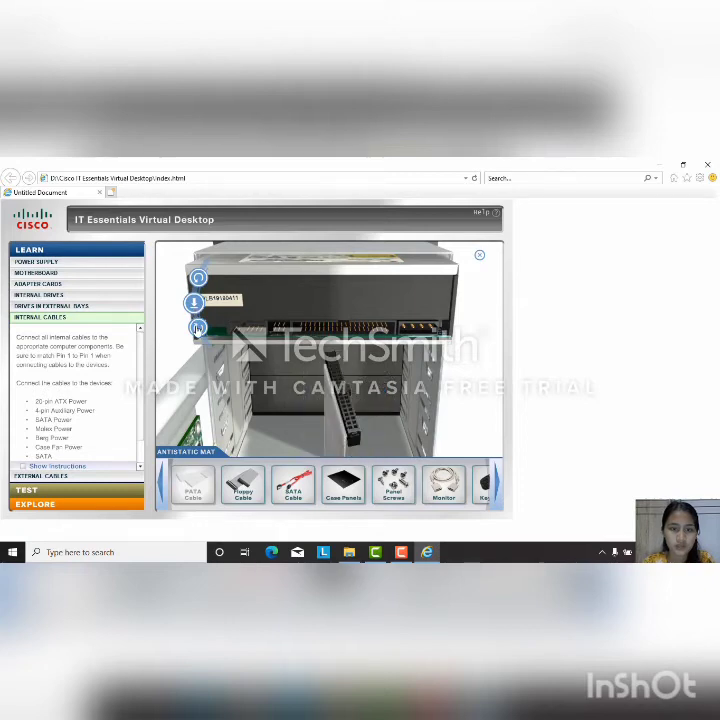
click(197, 327)
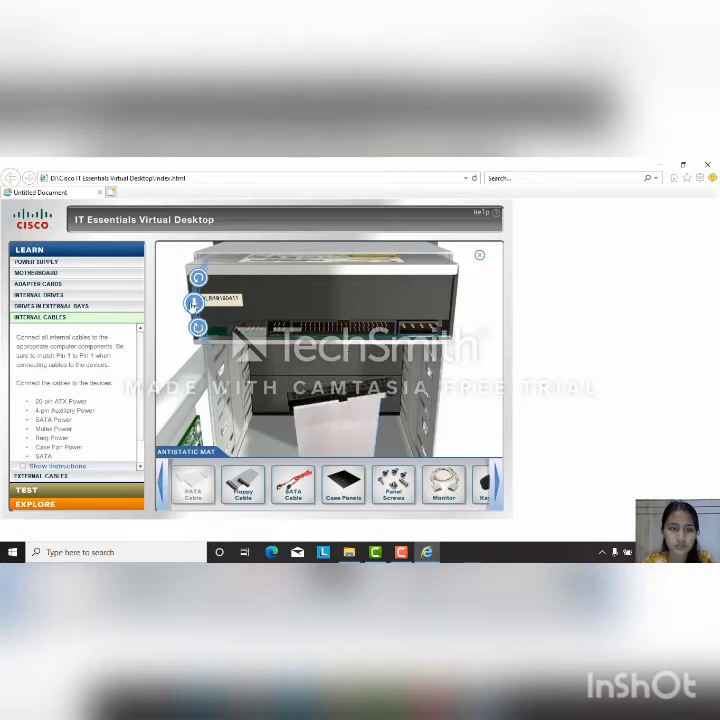
click(195, 303)
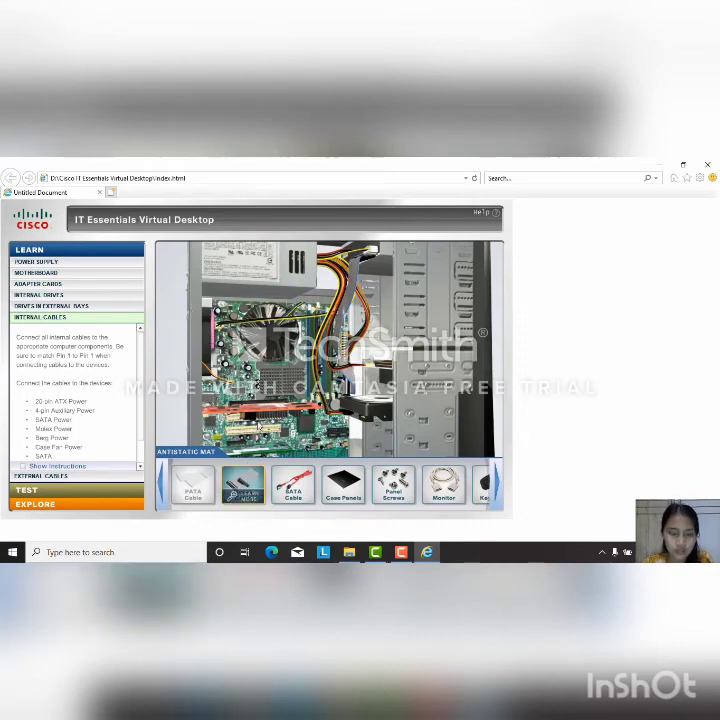
Step: Connect the floppy cable to its motherboard socket, rotating the connector so that the cable's coloured edge matches Pin 1
drag(245, 482, 345, 364)
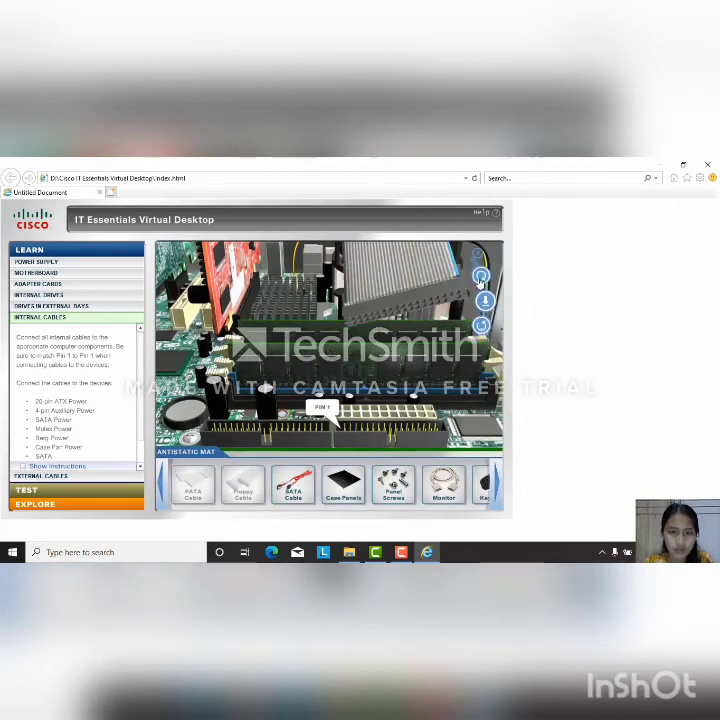
click(481, 277)
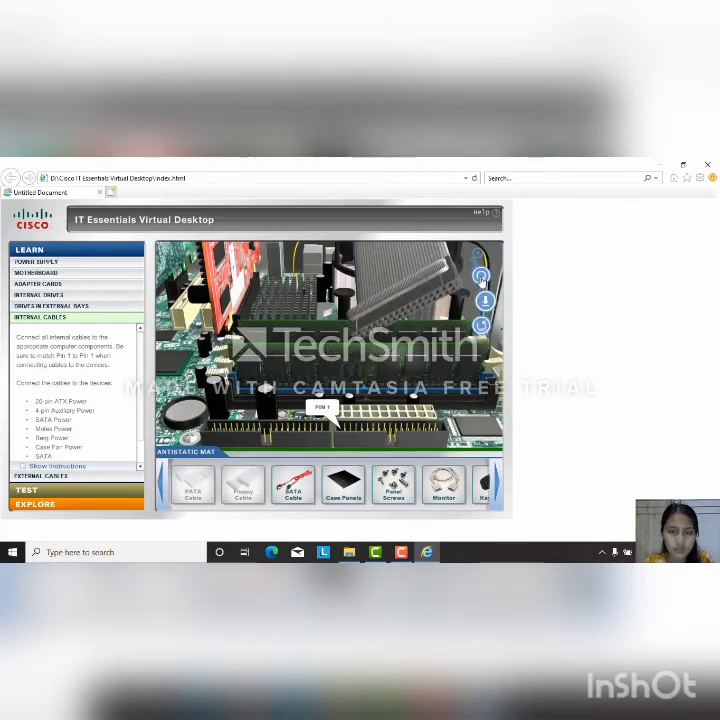
click(481, 277)
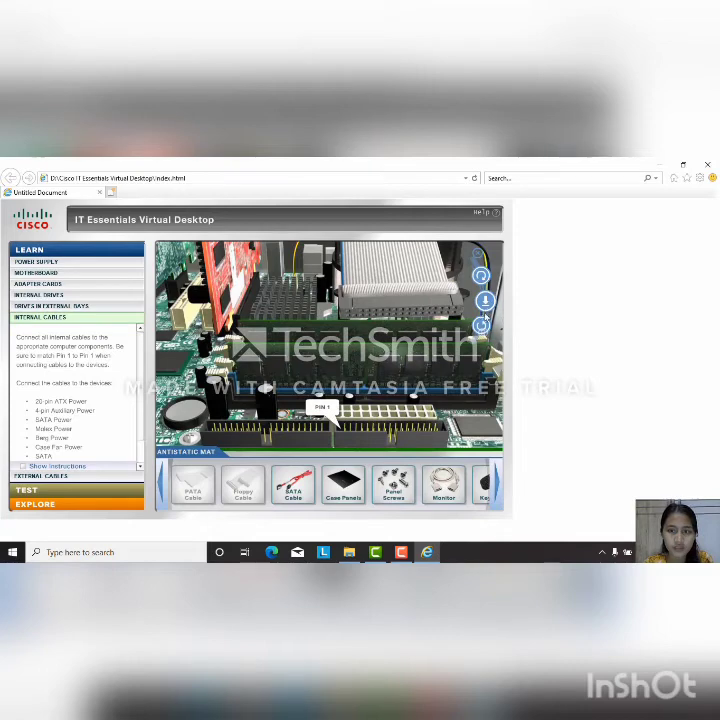
click(482, 327)
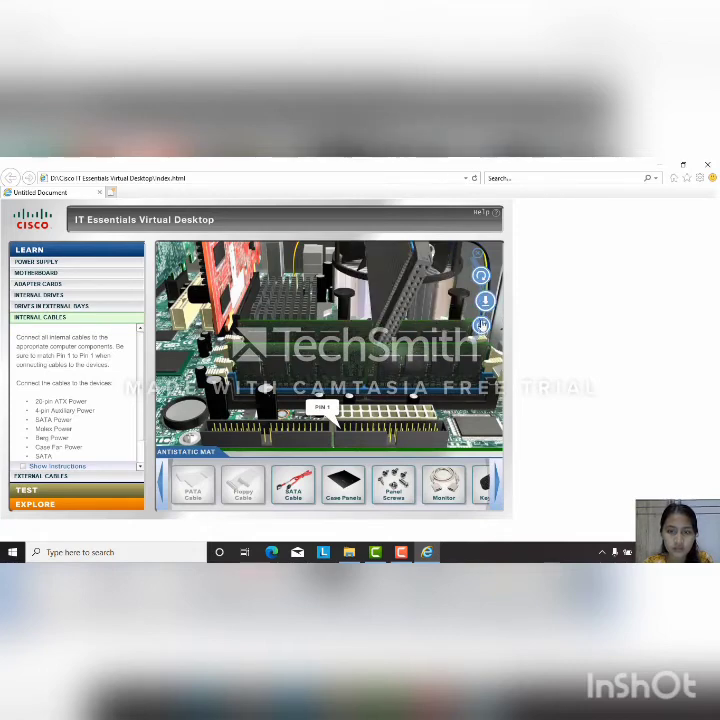
click(482, 326)
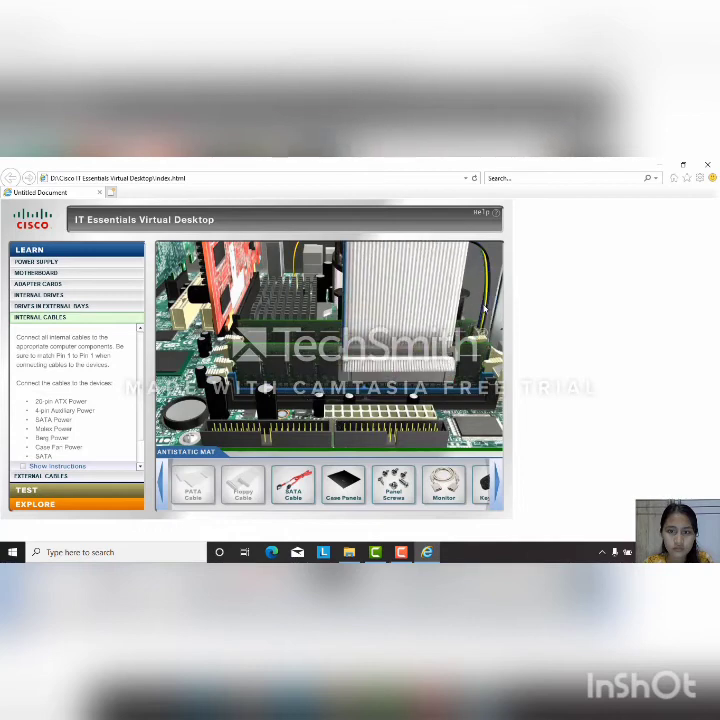
Step: Connect the free end of the floppy cable to the data socket on the back of the floppy drive
click(409, 338)
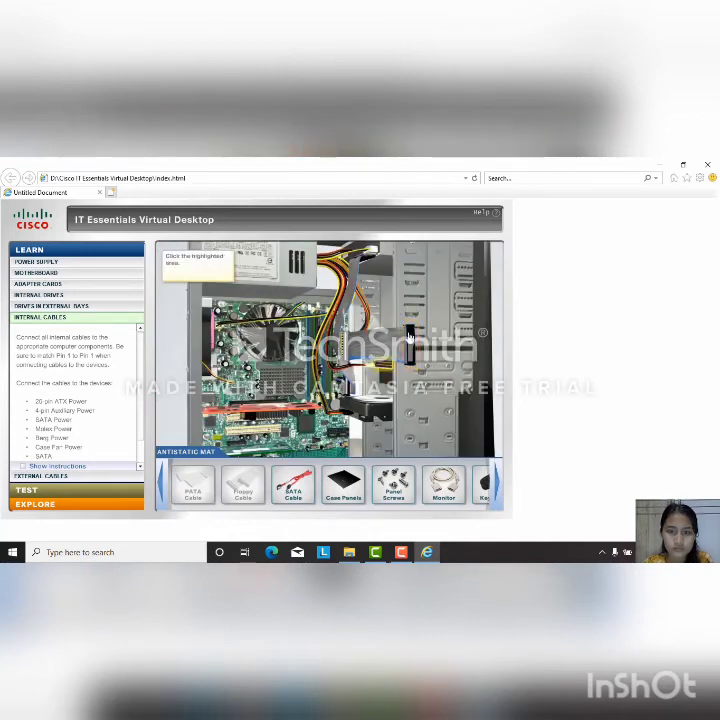
click(383, 370)
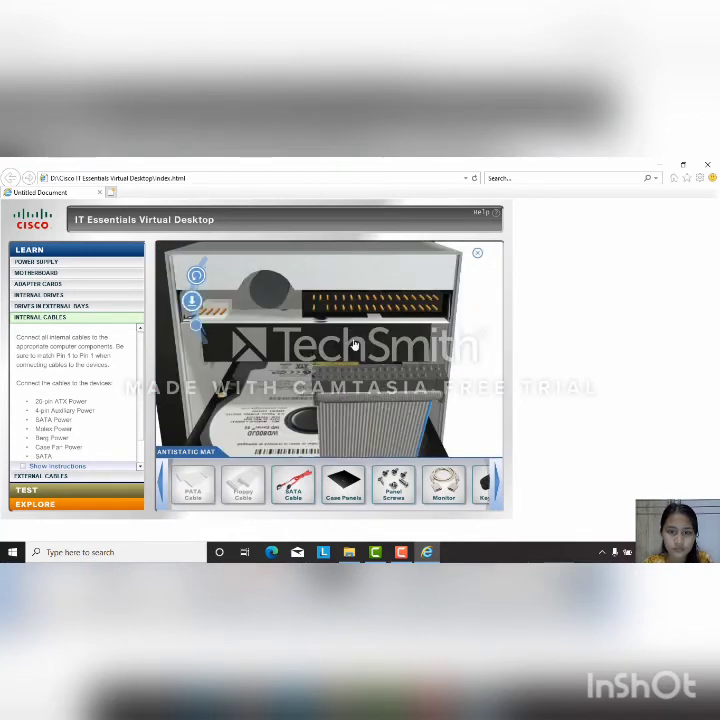
click(191, 312)
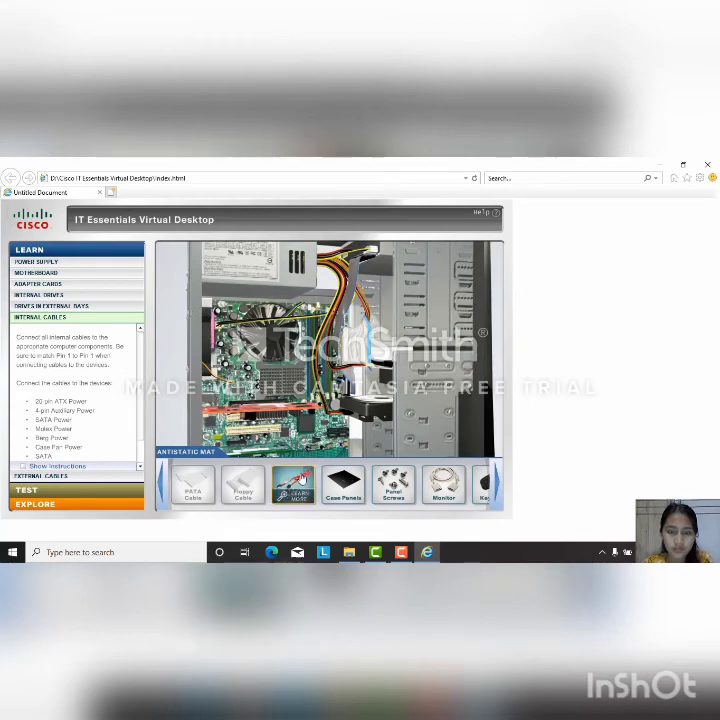
Step: Connect the SATA cable to the highlighted SATA socket on the motherboard, rotating the connector until it lines up with the socket
drag(297, 480, 346, 430)
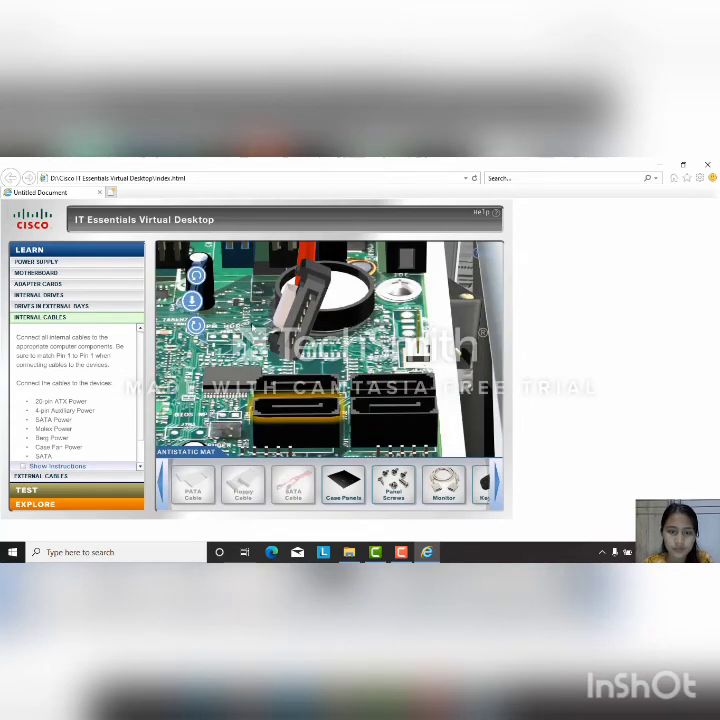
click(195, 327)
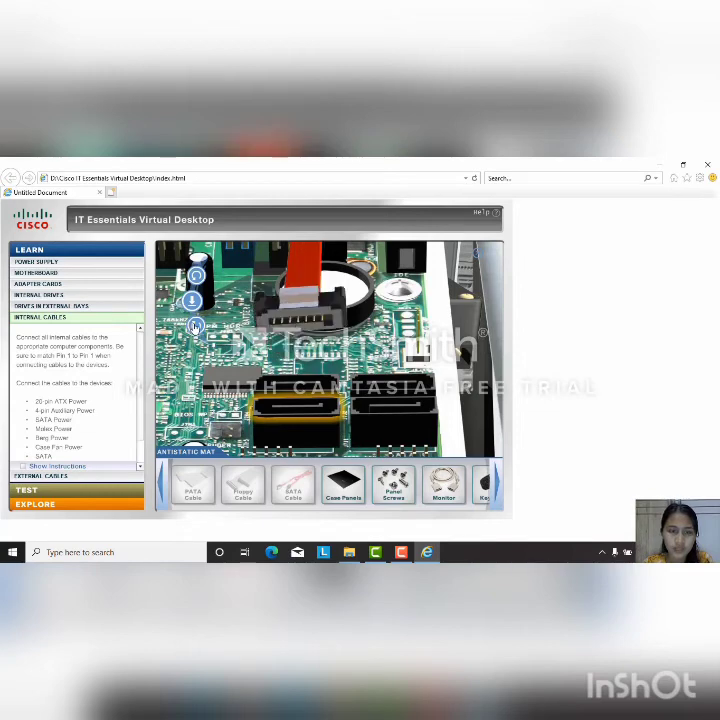
click(195, 327)
click(195, 327)
click(195, 327)
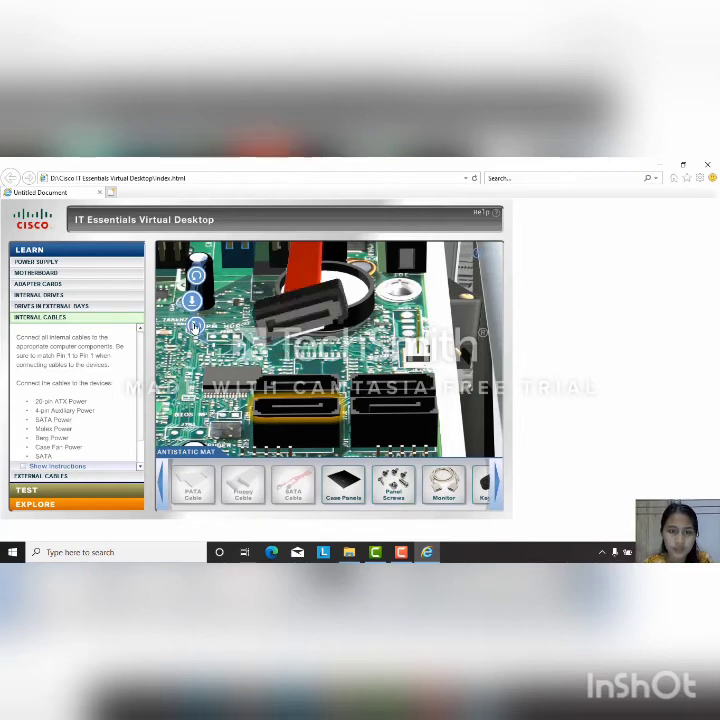
click(195, 327)
click(195, 326)
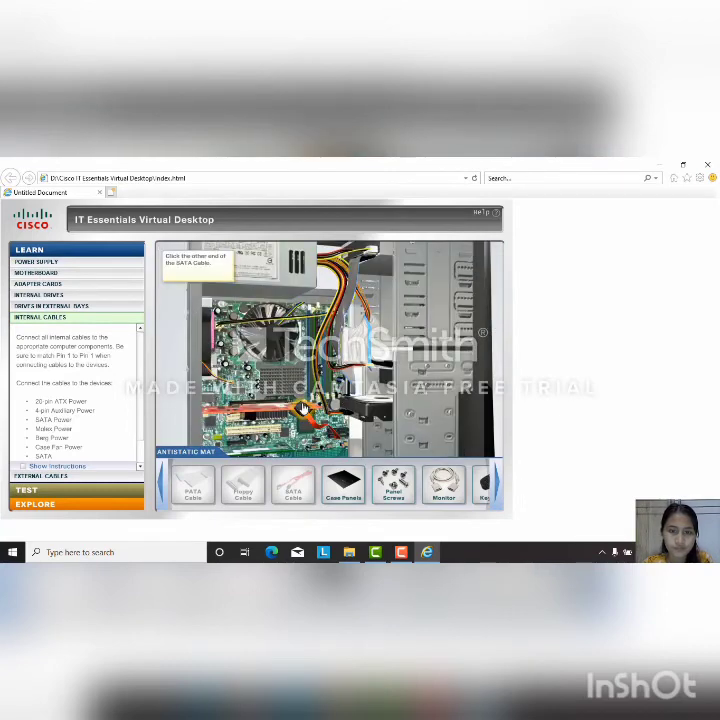
Step: Connect the other end of the SATA cable to the back of the hard drive, rotated to match the drive's data socket
click(303, 408)
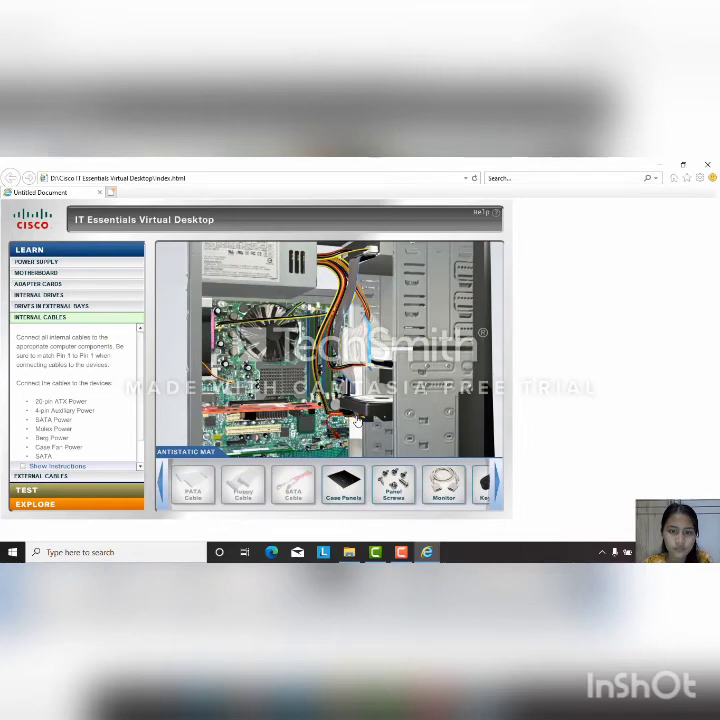
click(380, 335)
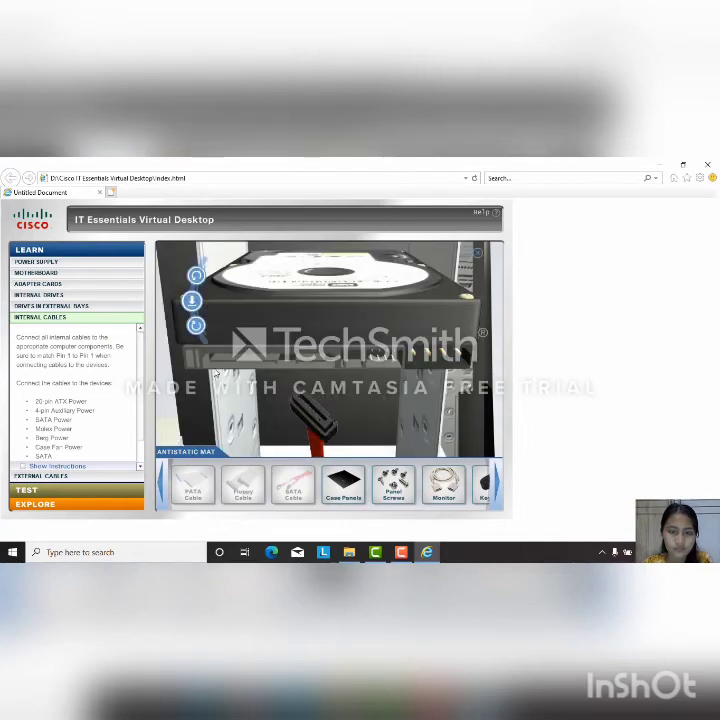
click(196, 328)
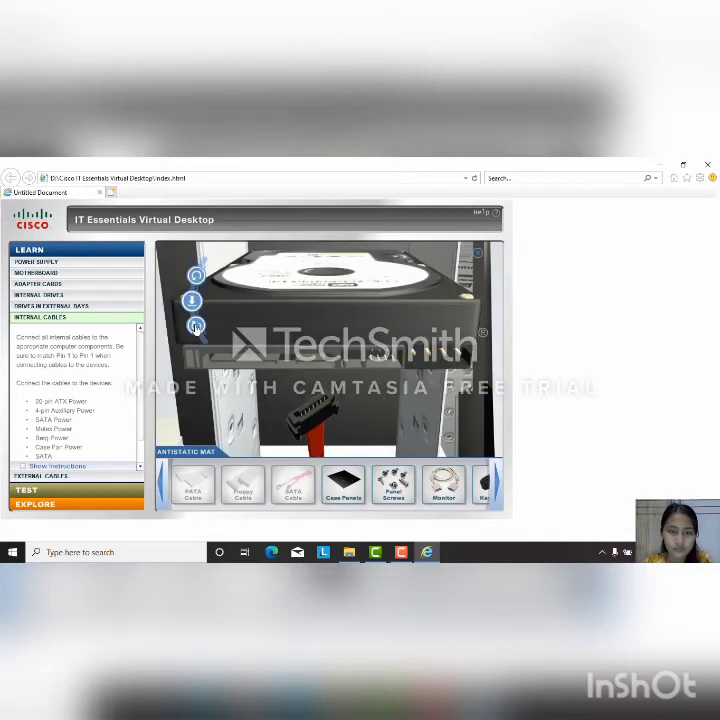
click(195, 302)
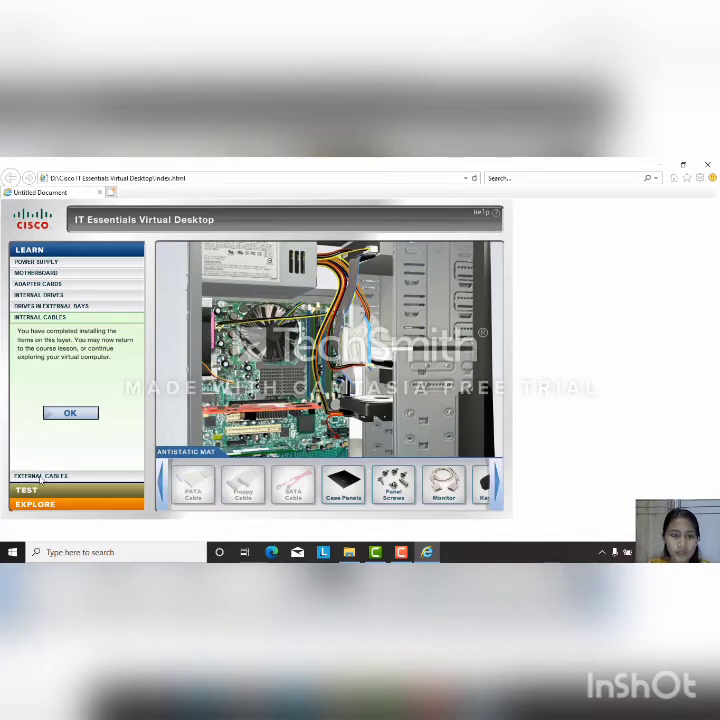
Step: Start the External Cables layer and close the computer case with the case panels, secured by the panel screws
click(40, 477)
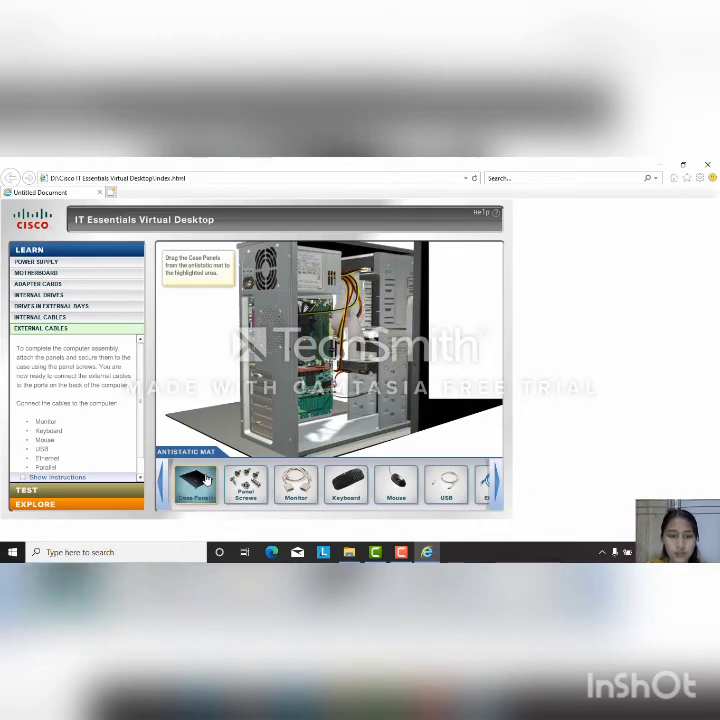
drag(206, 480, 369, 337)
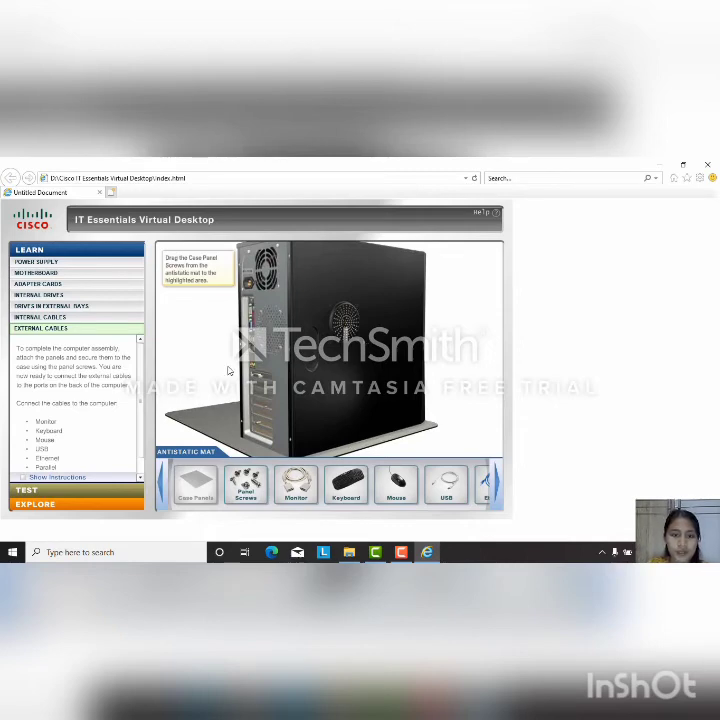
drag(245, 497, 350, 417)
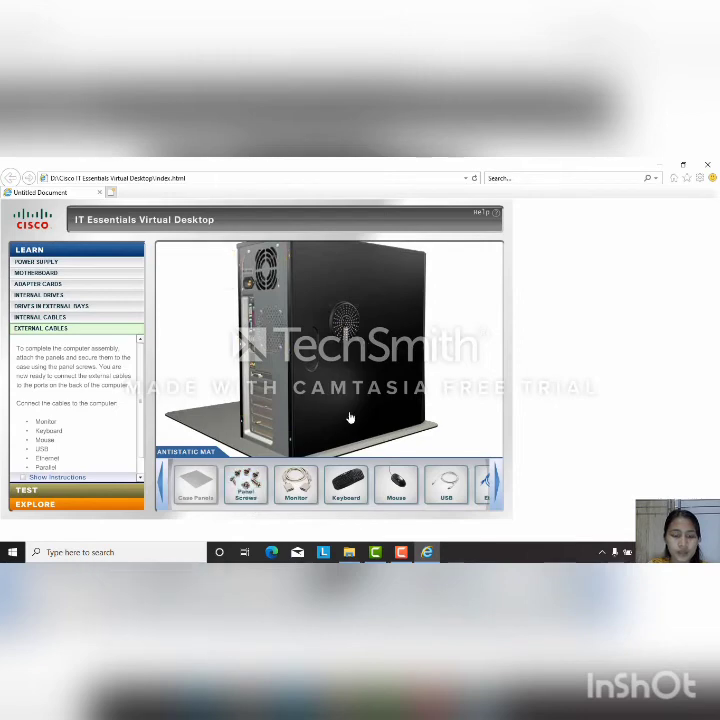
drag(248, 484, 302, 453)
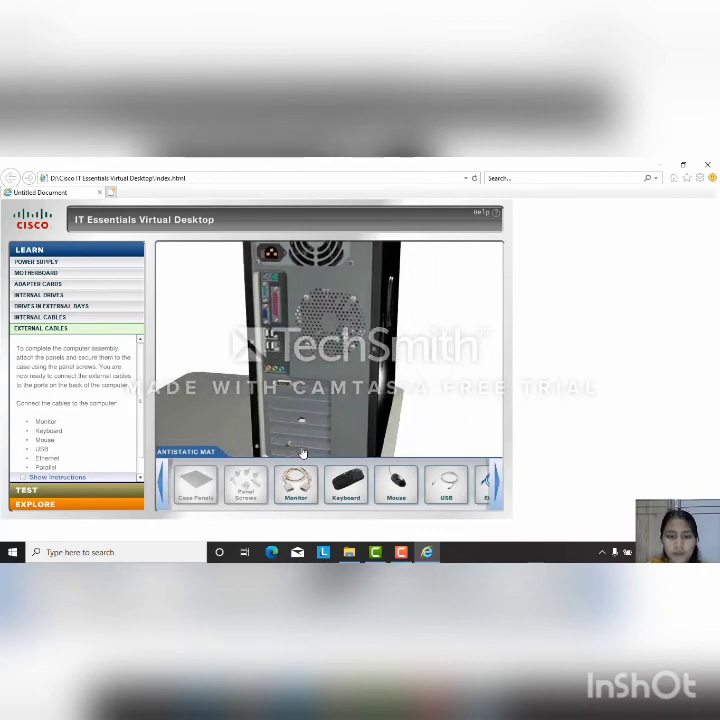
Step: Connect the monitor cable to the white video port on the back of the case, rotating the connector to match the port
drag(339, 421, 309, 409)
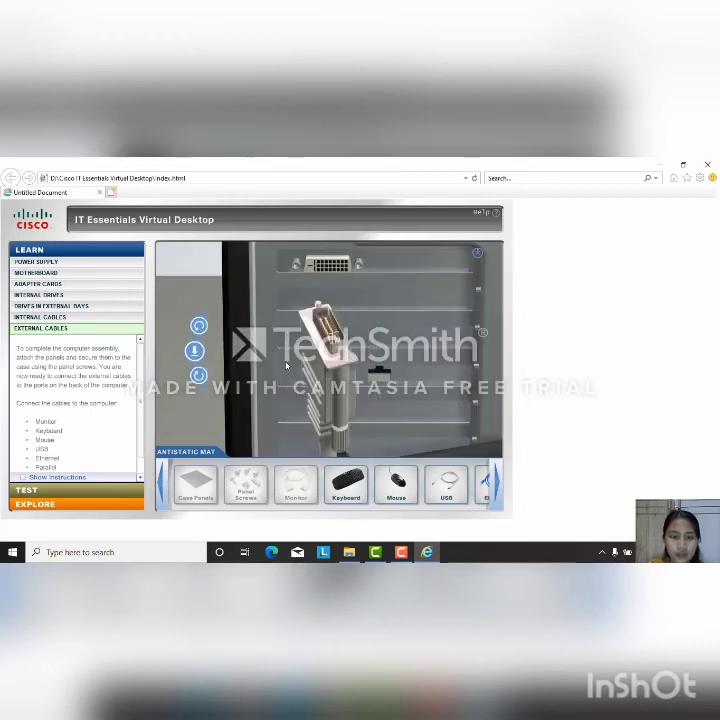
click(198, 377)
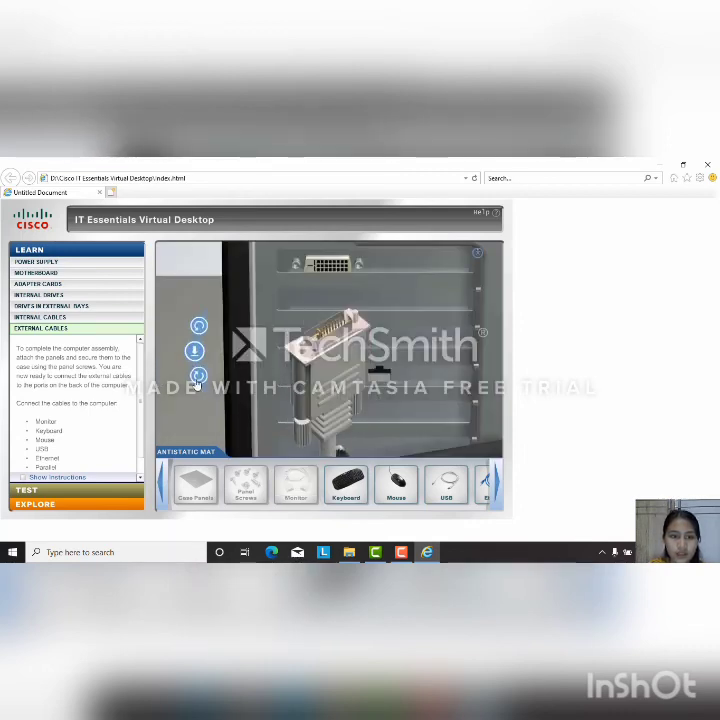
click(195, 351)
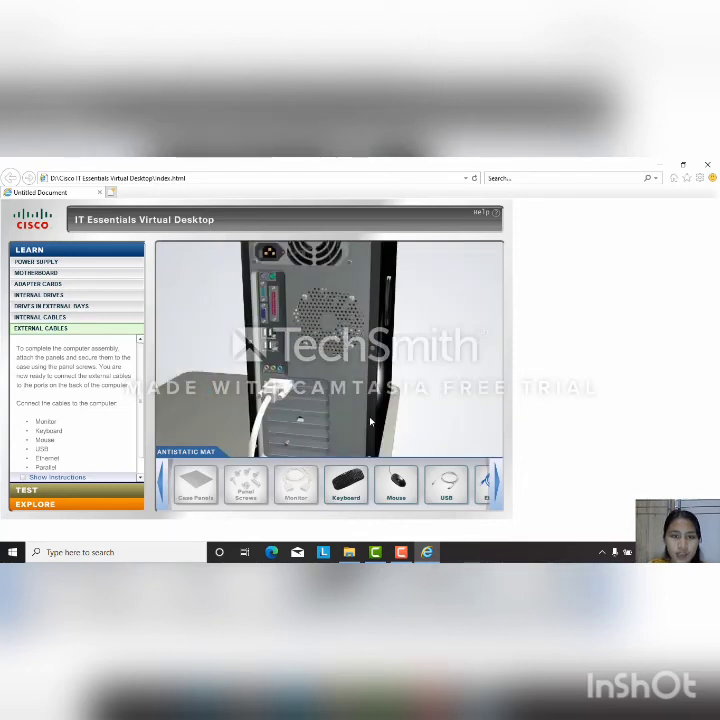
Step: Connect the keyboard cable to the purple PS/2 port on the back of the computer
drag(340, 484, 268, 332)
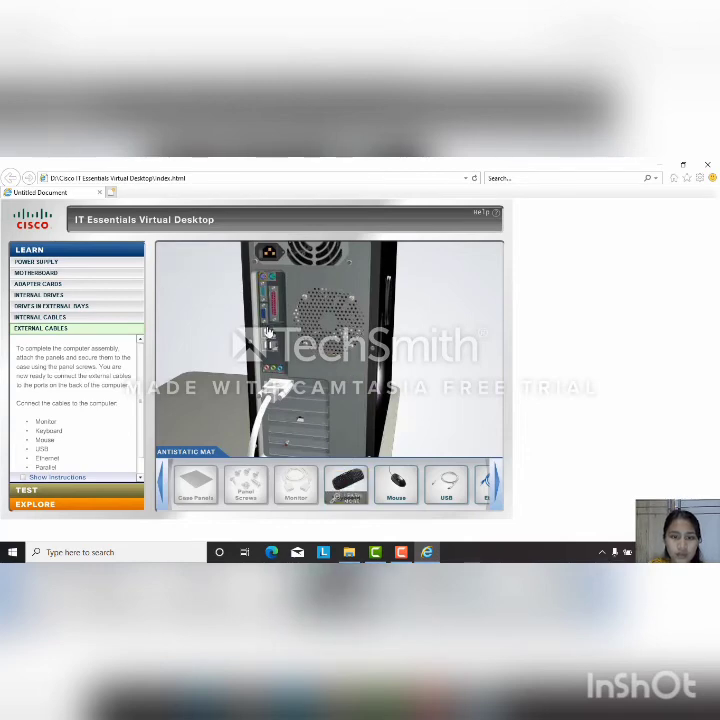
drag(346, 484, 290, 280)
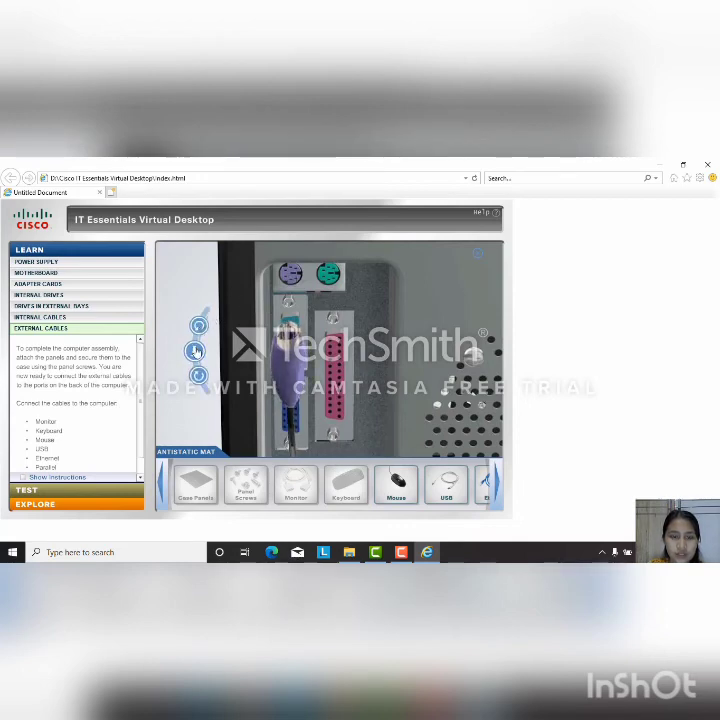
click(196, 350)
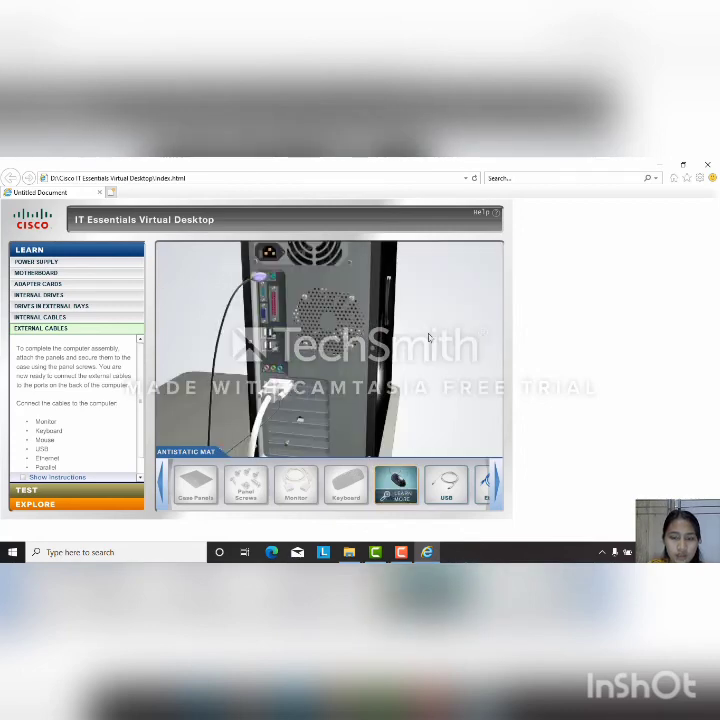
Step: Connect the mouse cable to the green PS/2 port beside the keyboard port
click(385, 482)
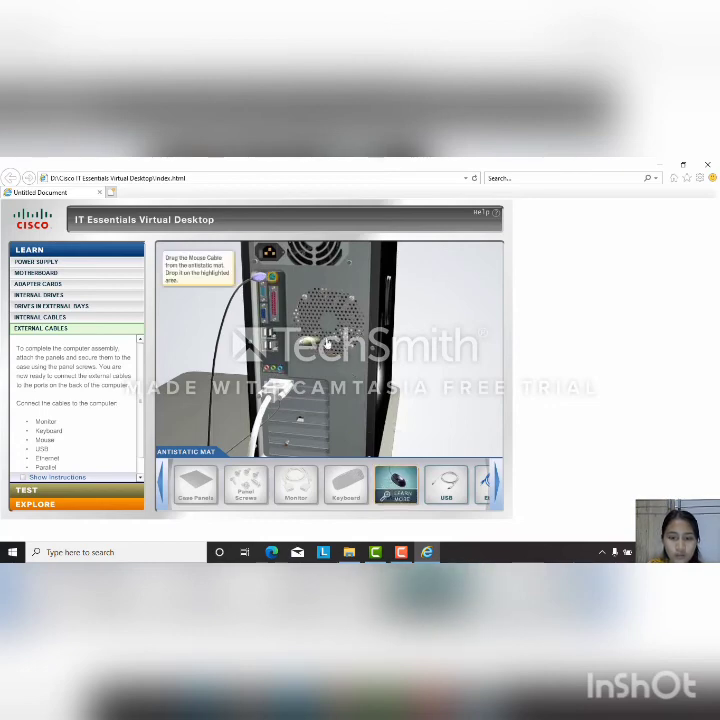
drag(308, 288, 272, 278)
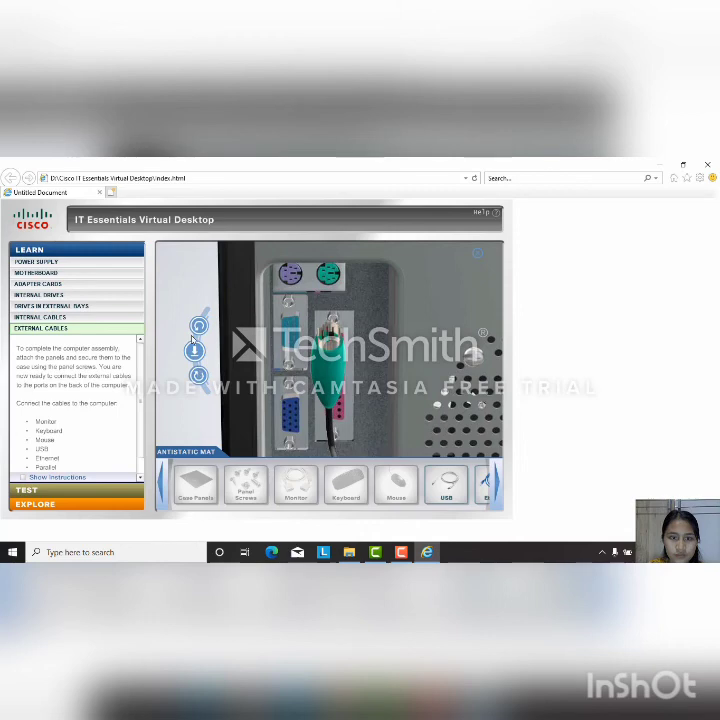
click(194, 351)
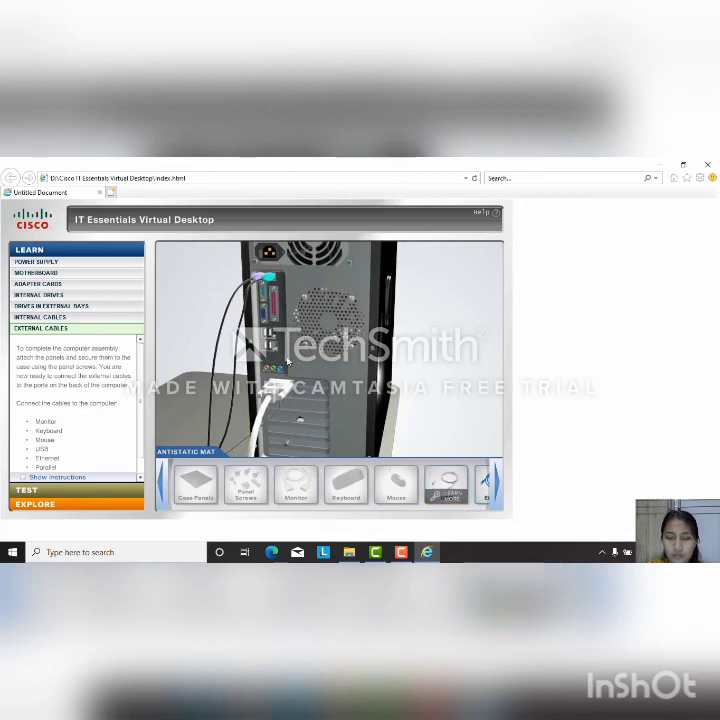
Step: Connect the USB cable to the highlighted USB port on the back of the case, rotating the plug to fit upright
drag(449, 487, 292, 385)
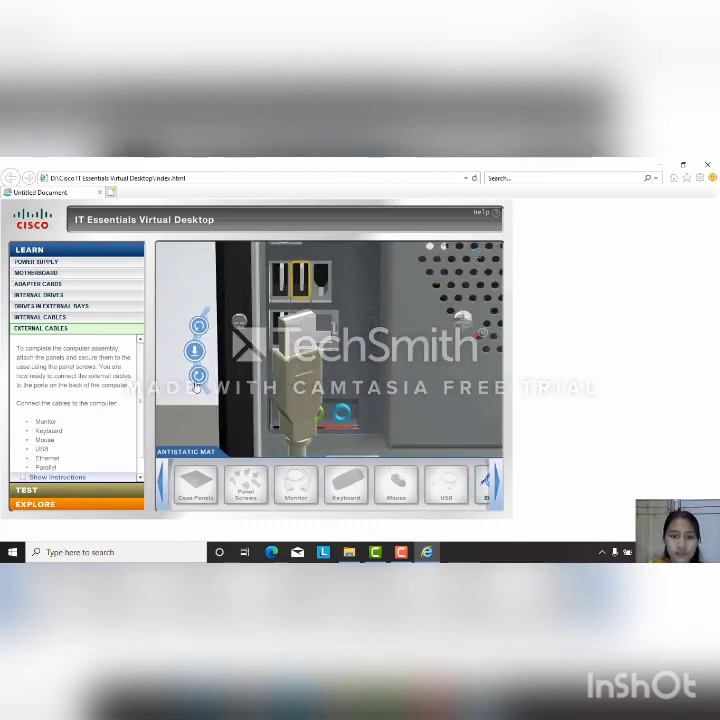
click(197, 379)
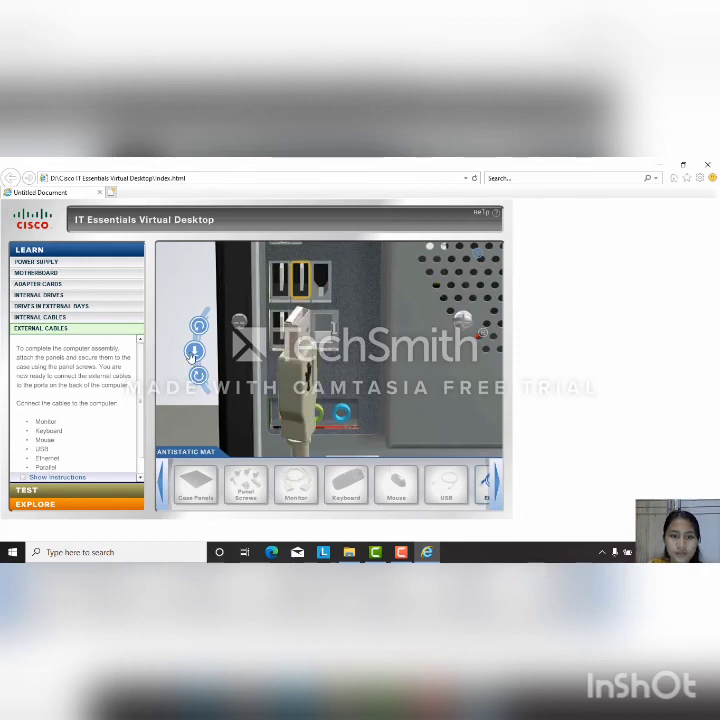
click(195, 352)
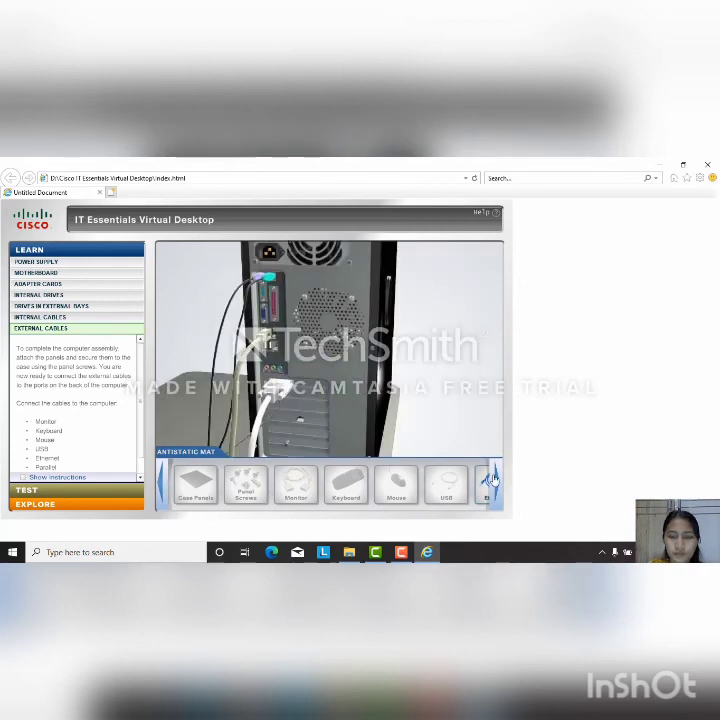
Step: Connect the Ethernet cable to the network card's port on the back of the case, rotating the plug until it matches the port
click(492, 480)
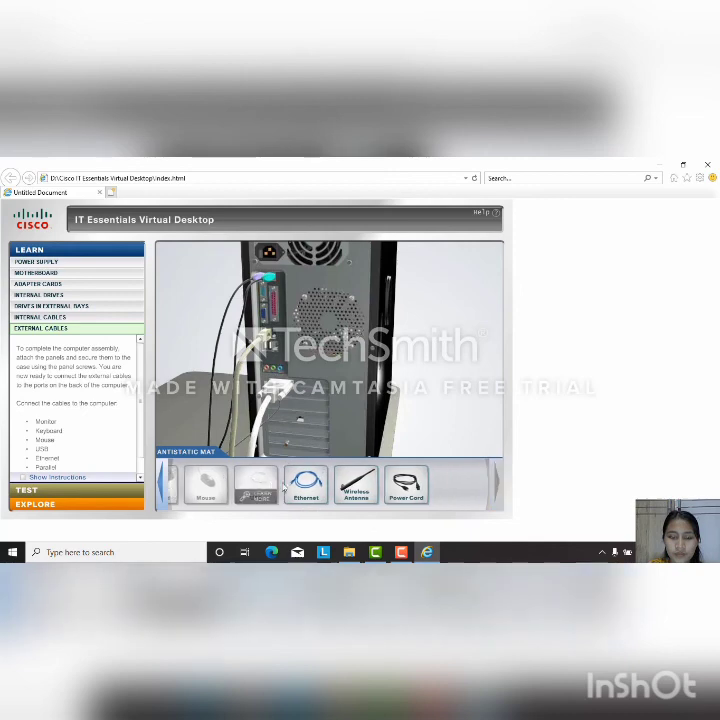
click(296, 485)
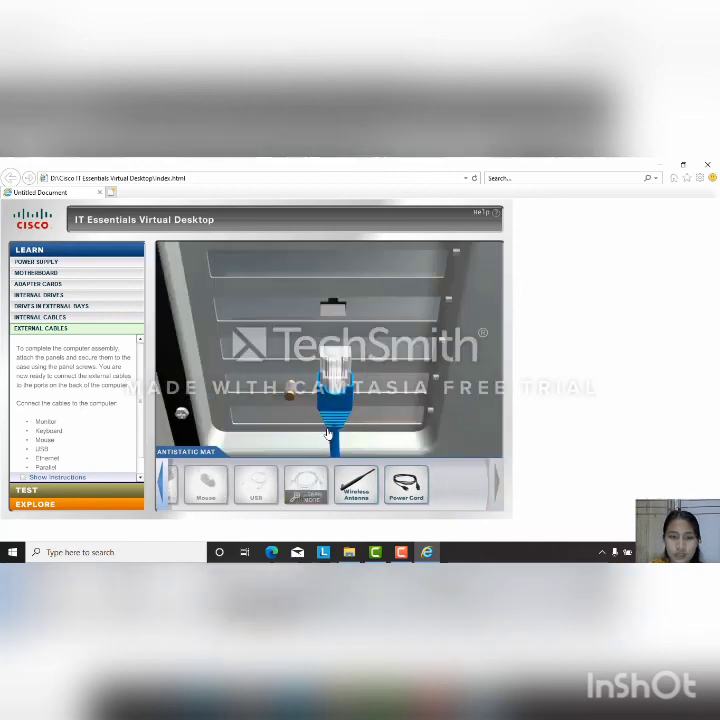
click(328, 433)
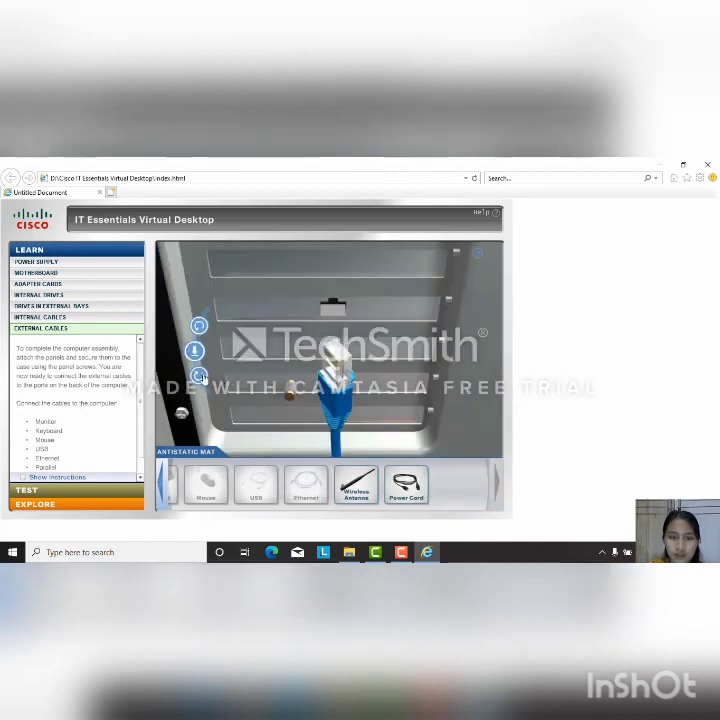
click(200, 376)
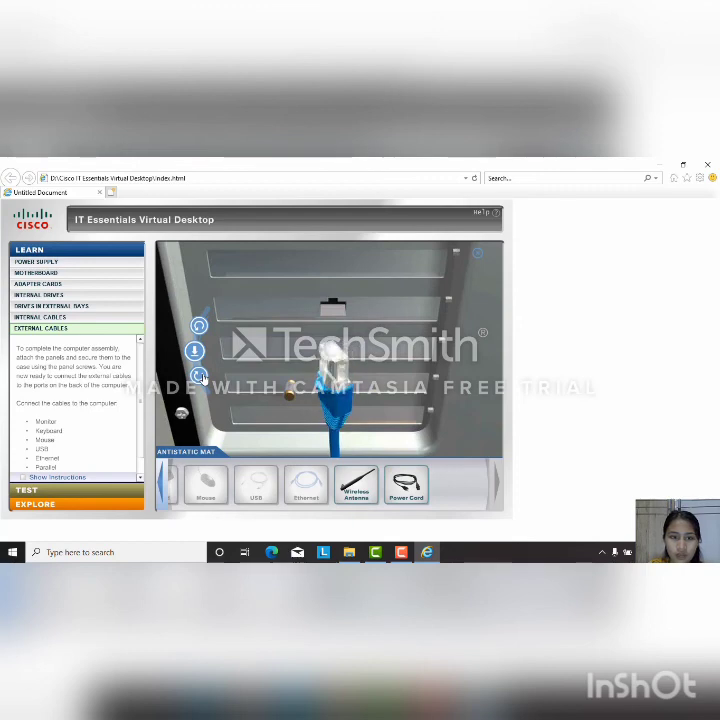
click(200, 376)
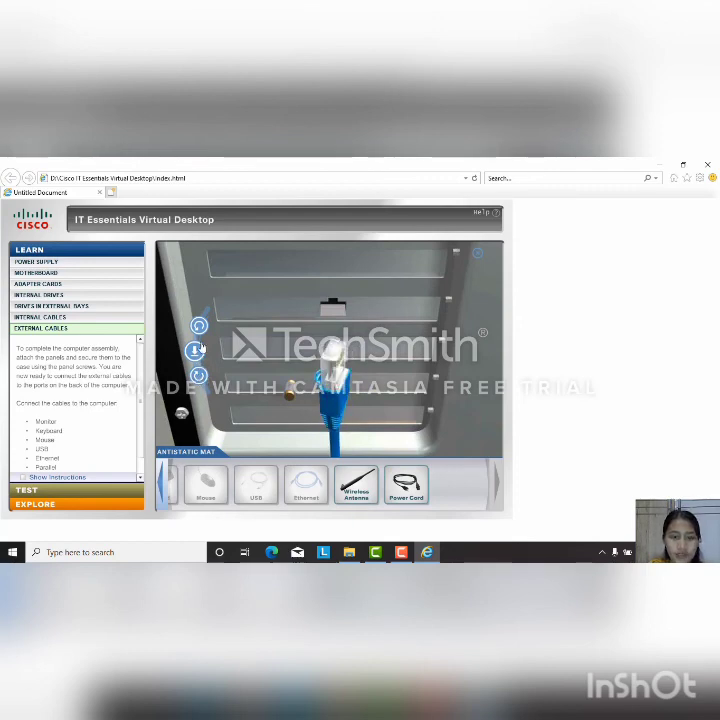
click(200, 330)
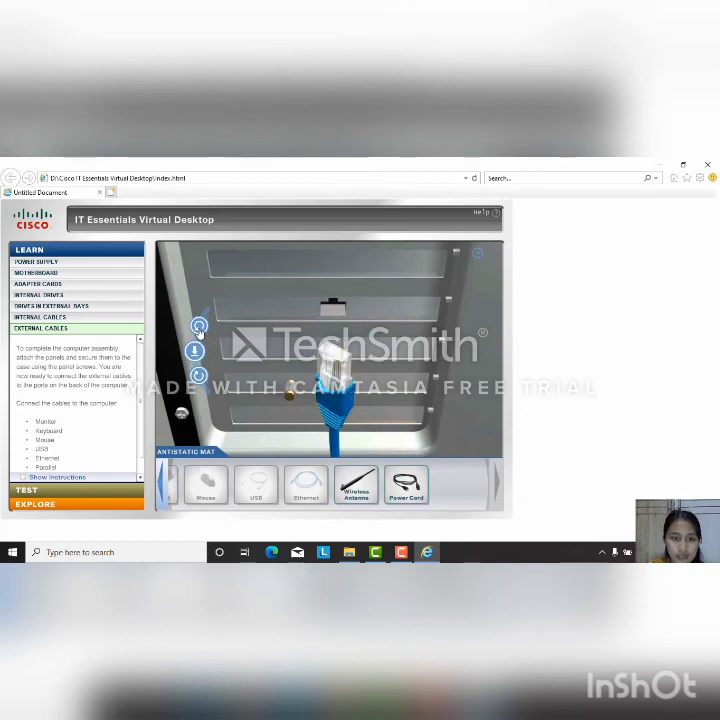
click(199, 333)
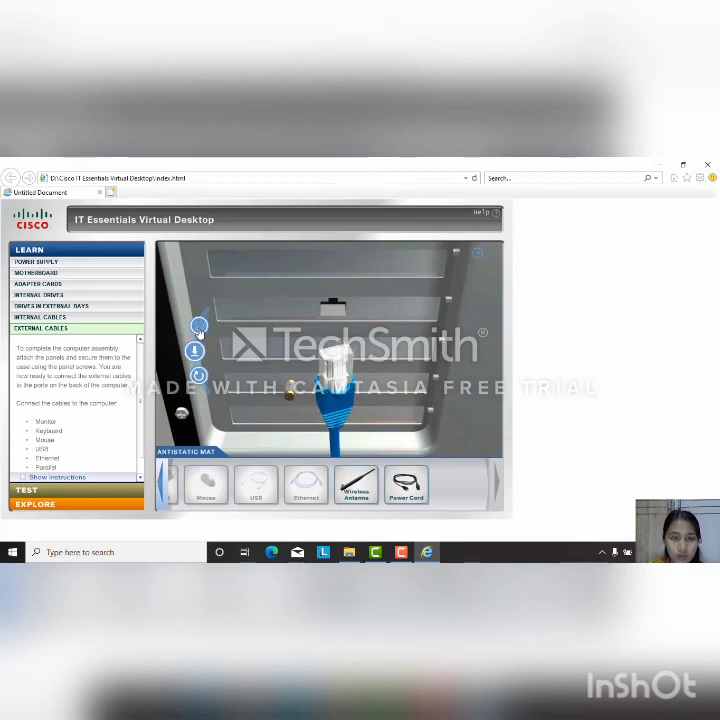
click(199, 333)
click(199, 328)
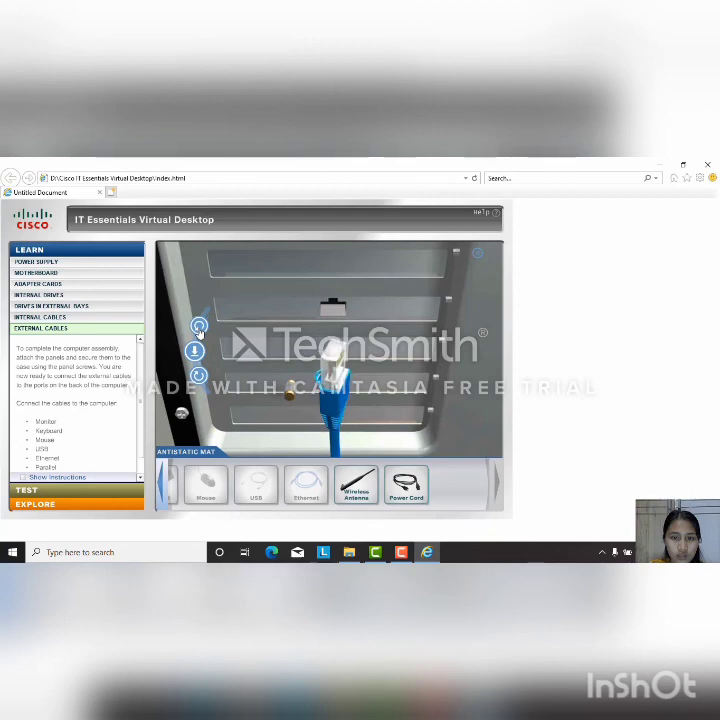
click(200, 332)
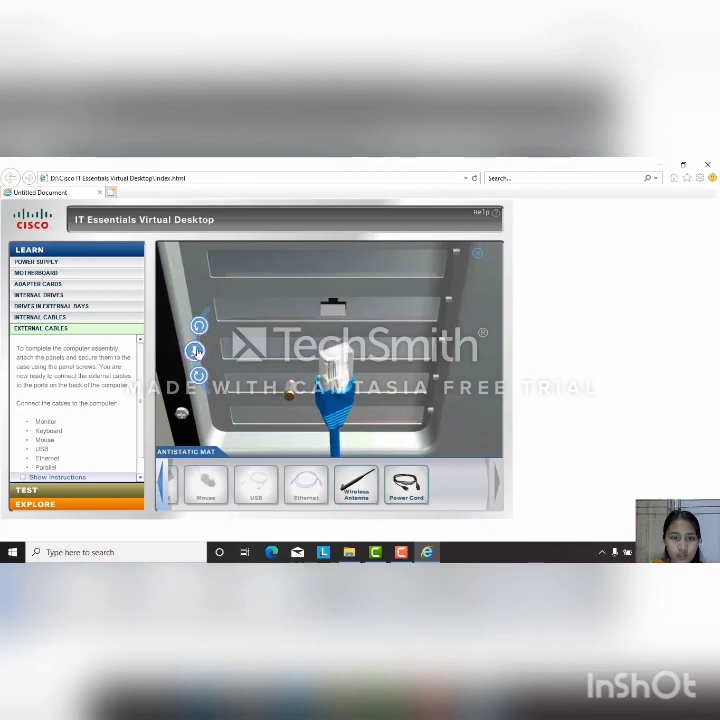
click(199, 375)
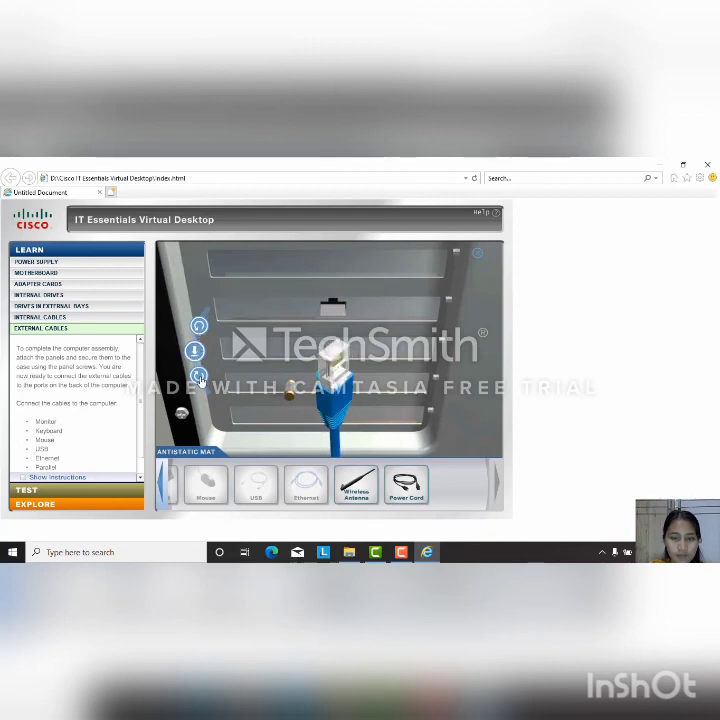
click(199, 376)
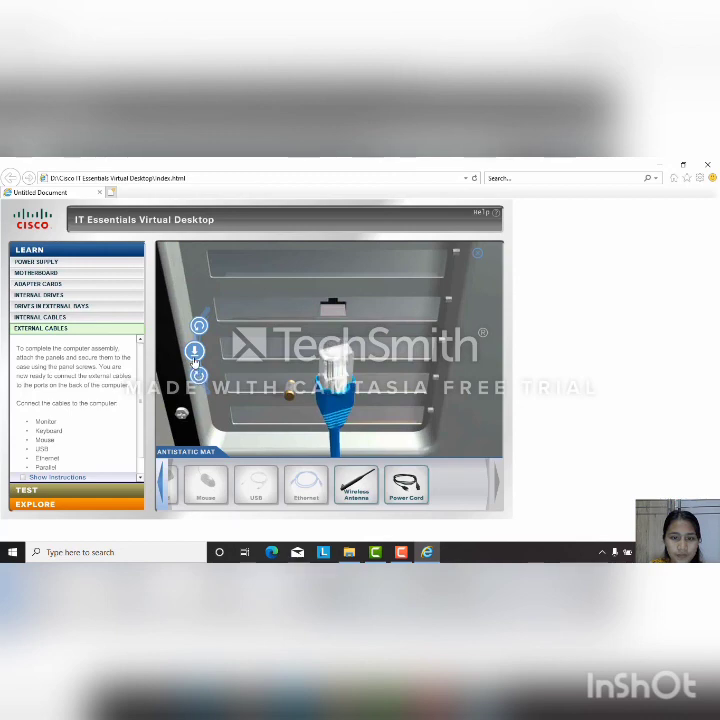
click(195, 355)
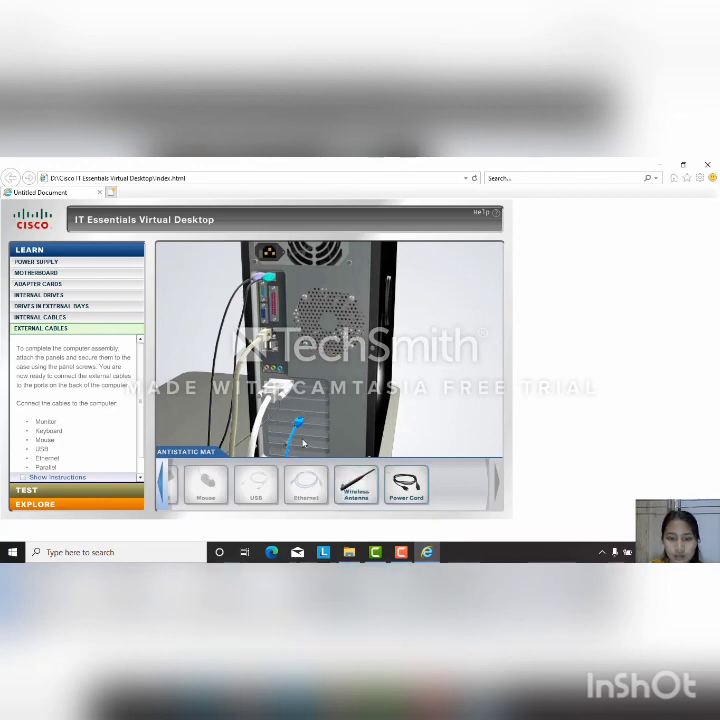
Step: Attach the wireless antenna to the wireless card's connector and plug the power cord into the power supply socket
click(356, 484)
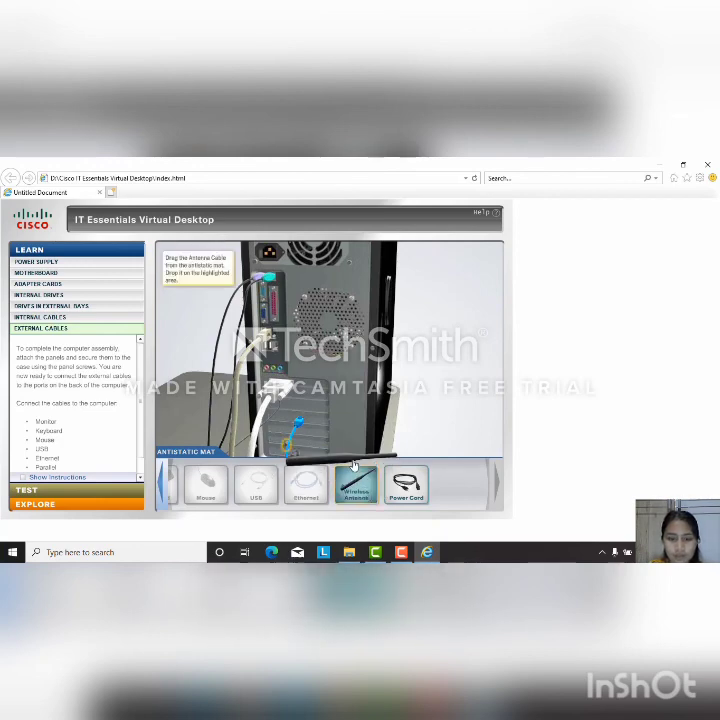
drag(353, 464, 346, 458)
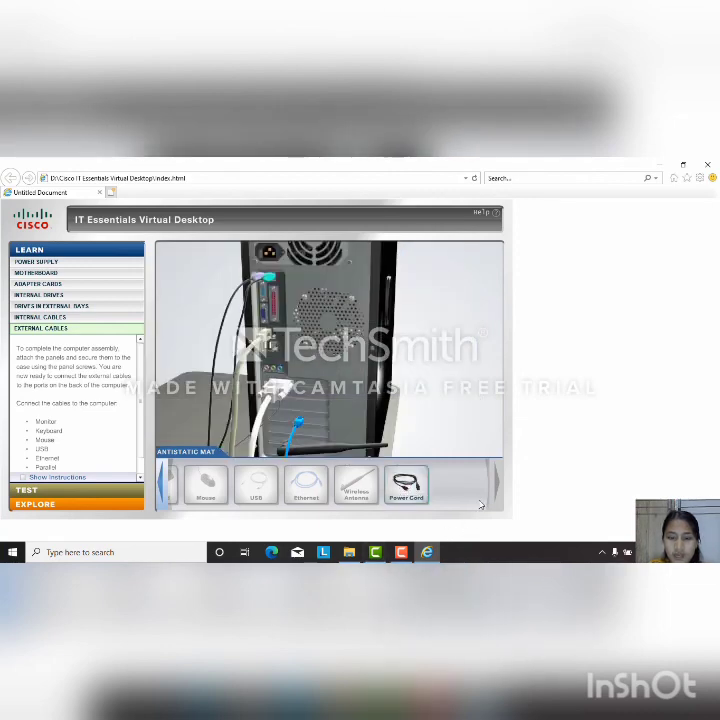
drag(406, 485, 318, 280)
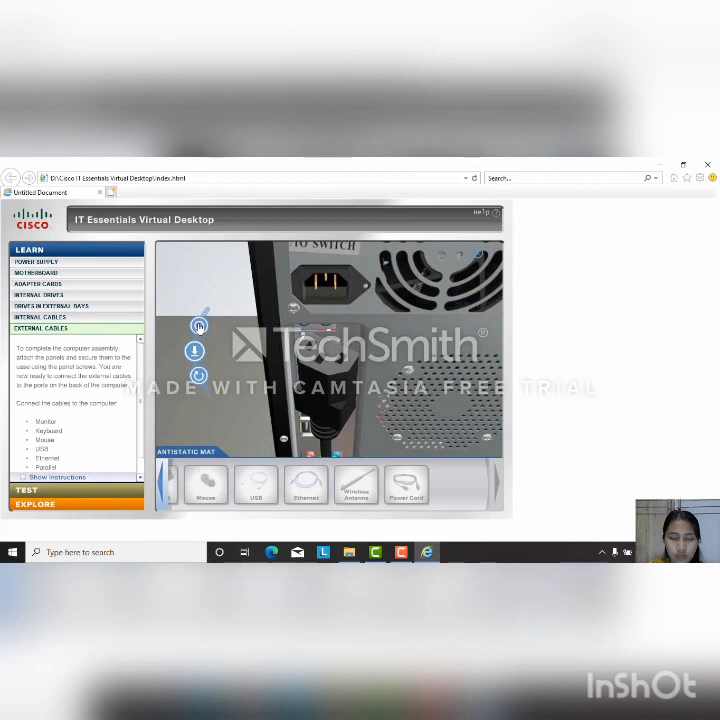
click(193, 351)
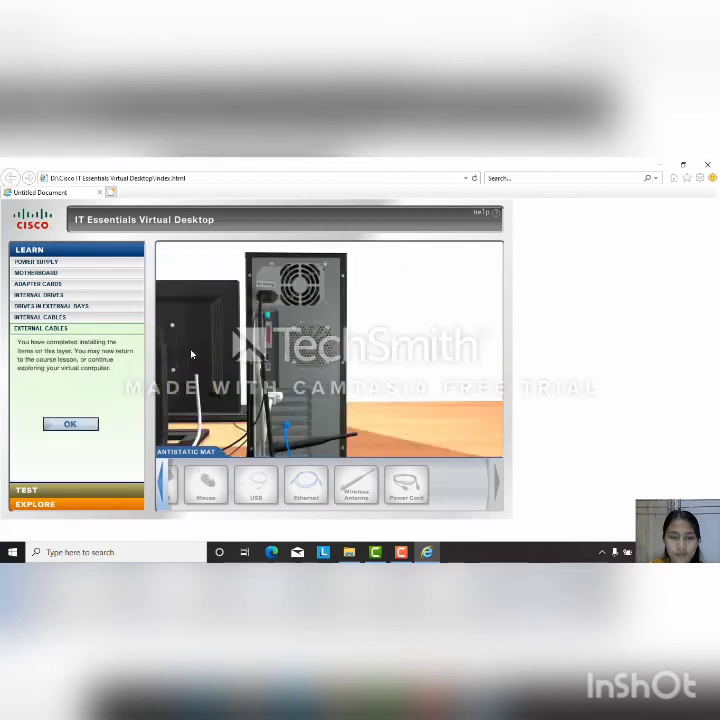